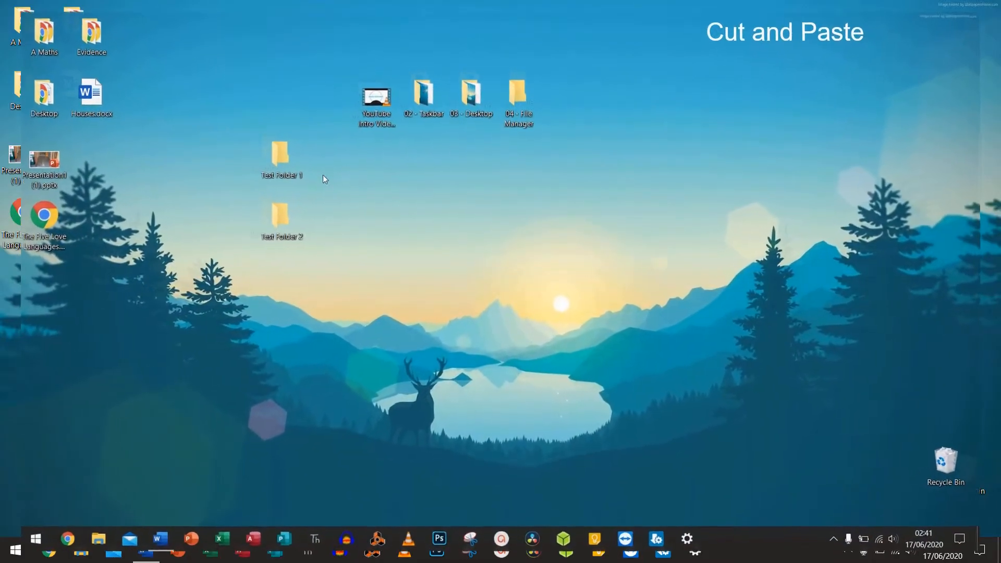
Open Test Folder 1 and Test Folder 2 from the desktop in separate windows and arrange them side by side
{"action": "double_click", "coordinate": [264, 149]}
{"action": "left_click_drag", "start_coordinate": [550, 67], "coordinate": [462, 74]}
{"action": "left_click", "coordinate": [273, 214]}
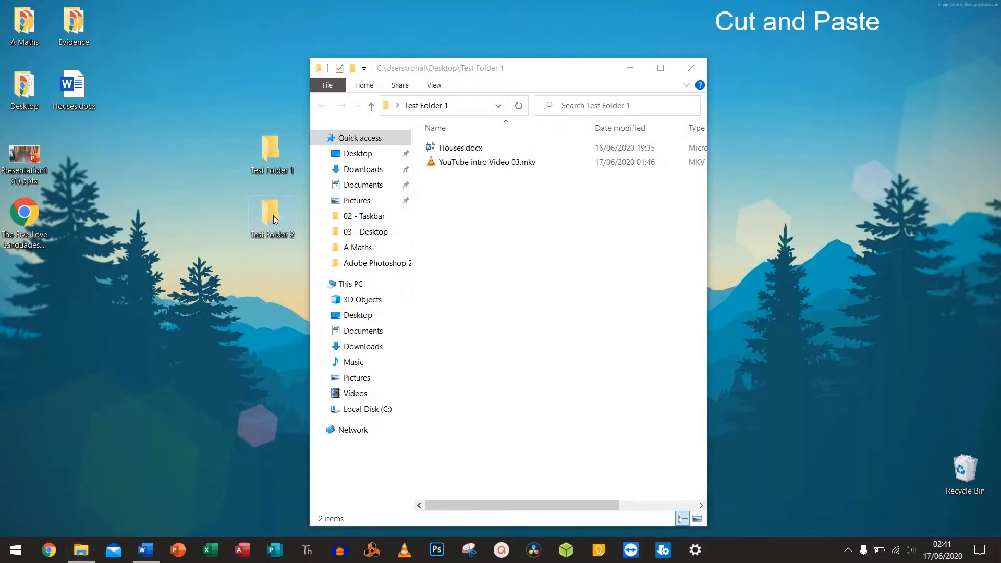
{"action": "double_click", "coordinate": [273, 215]}
{"action": "left_click_drag", "start_coordinate": [432, 18], "coordinate": [593, 63]}
{"action": "left_click_drag", "start_coordinate": [448, 68], "coordinate": [215, 54]}
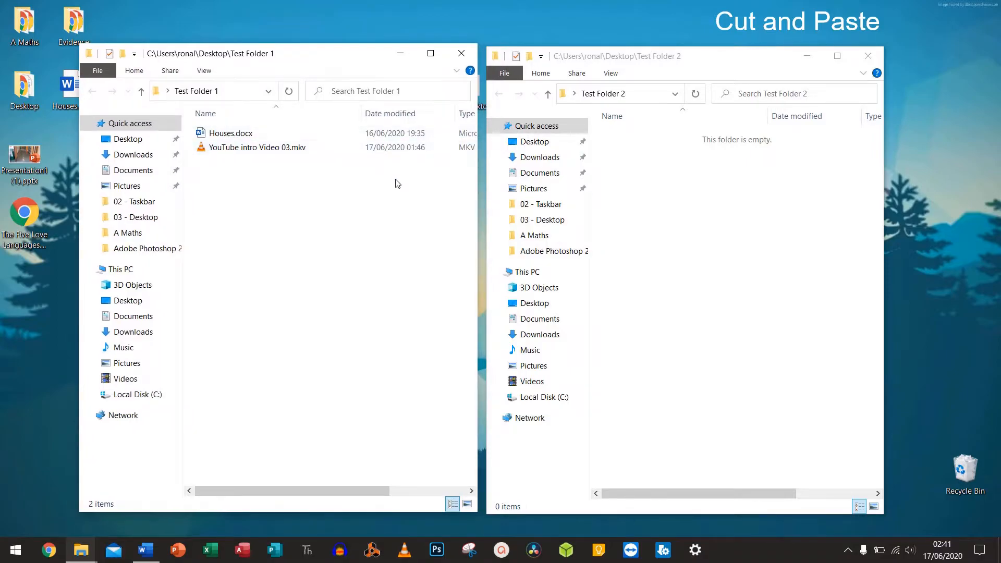
Cut Houses.docx from Test Folder 1 and paste it into Test Folder 2
{"action": "right_click", "coordinate": [202, 138]}
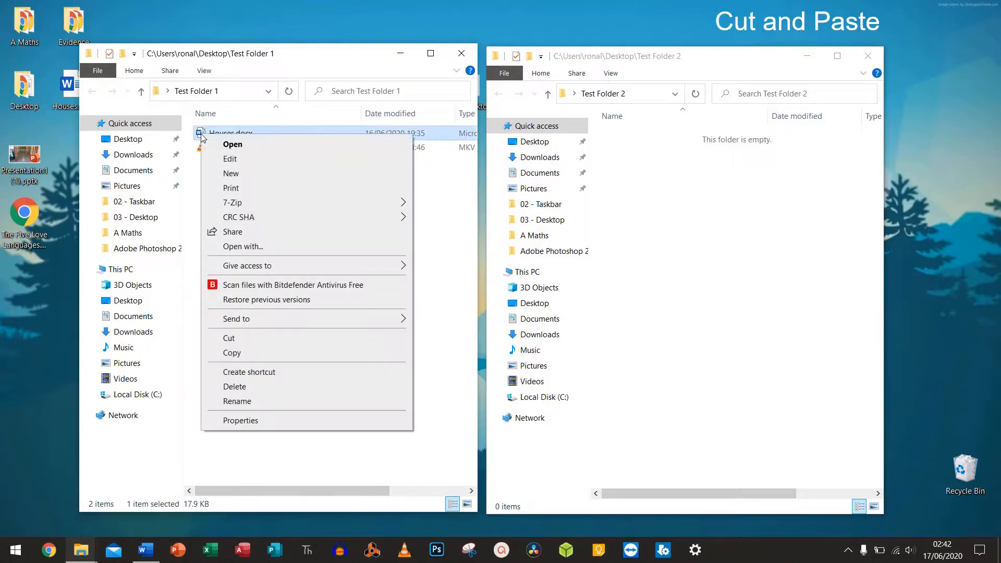
{"action": "left_click", "coordinate": [228, 339]}
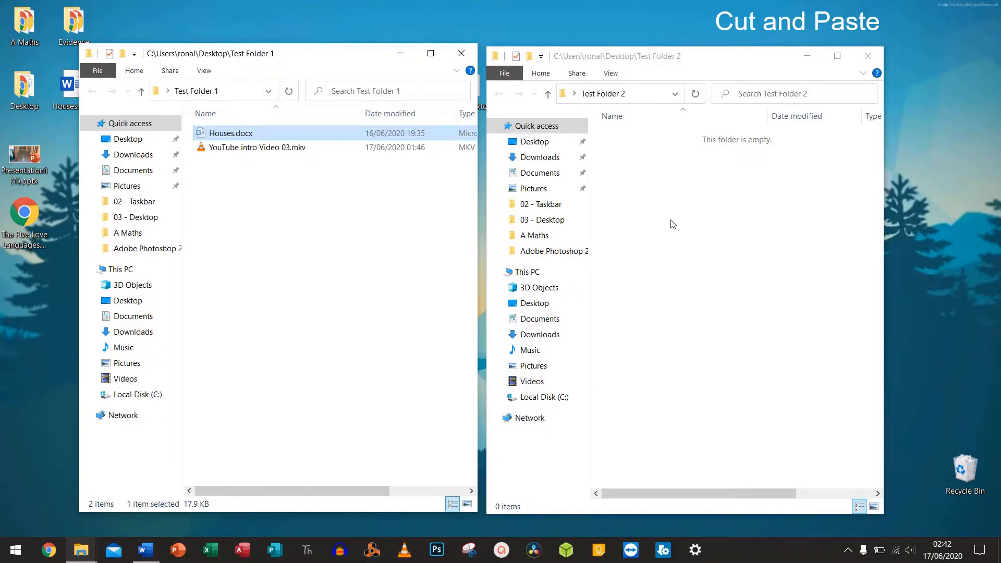
{"action": "right_click", "coordinate": [685, 196]}
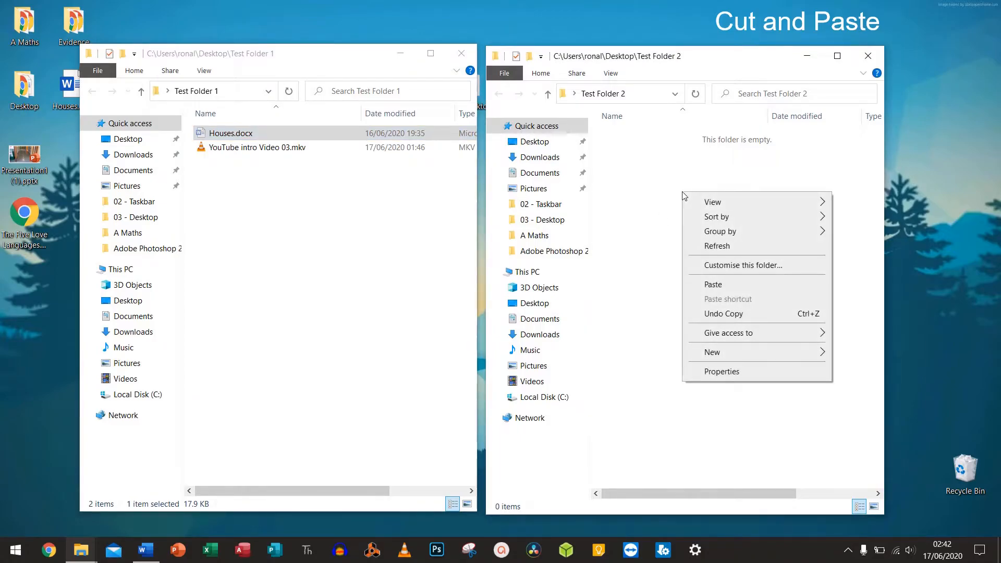
{"action": "left_click", "coordinate": [713, 285]}
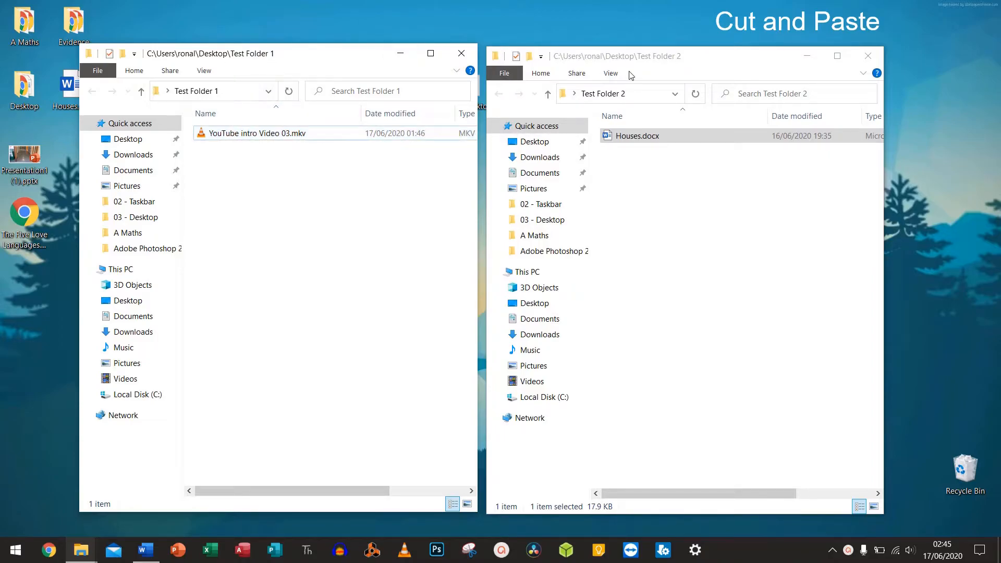
Copy YouTube intro Video 03.mkv from Test Folder 1 and paste the copy into Test Folder 2
{"action": "right_click", "coordinate": [202, 136]}
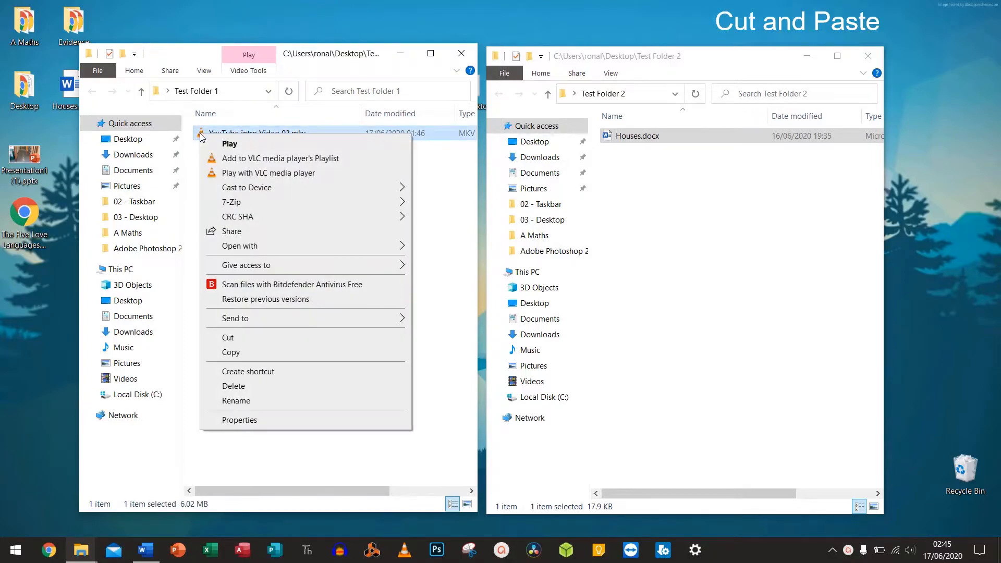
{"action": "left_click", "coordinate": [230, 354]}
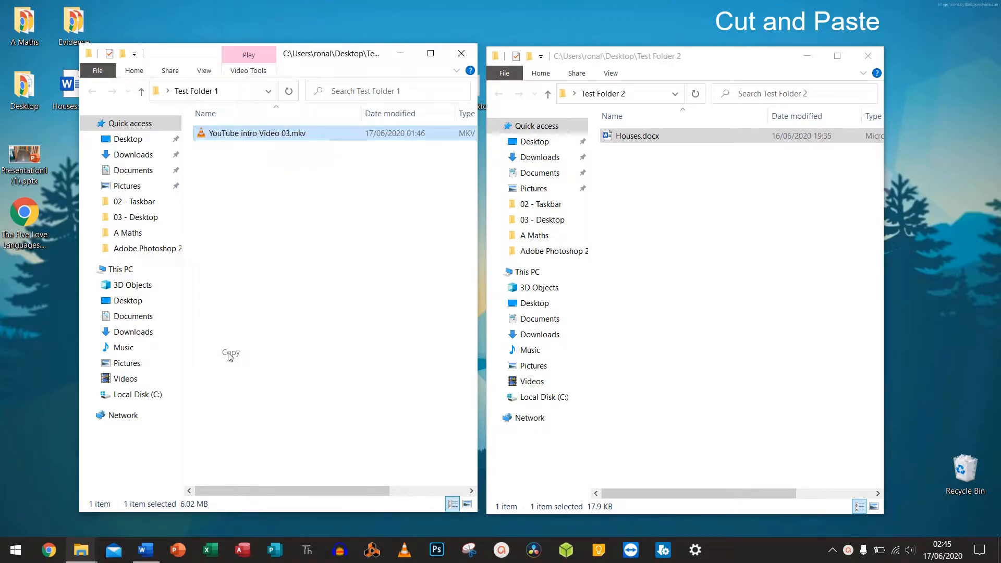
{"action": "left_click", "coordinate": [668, 257]}
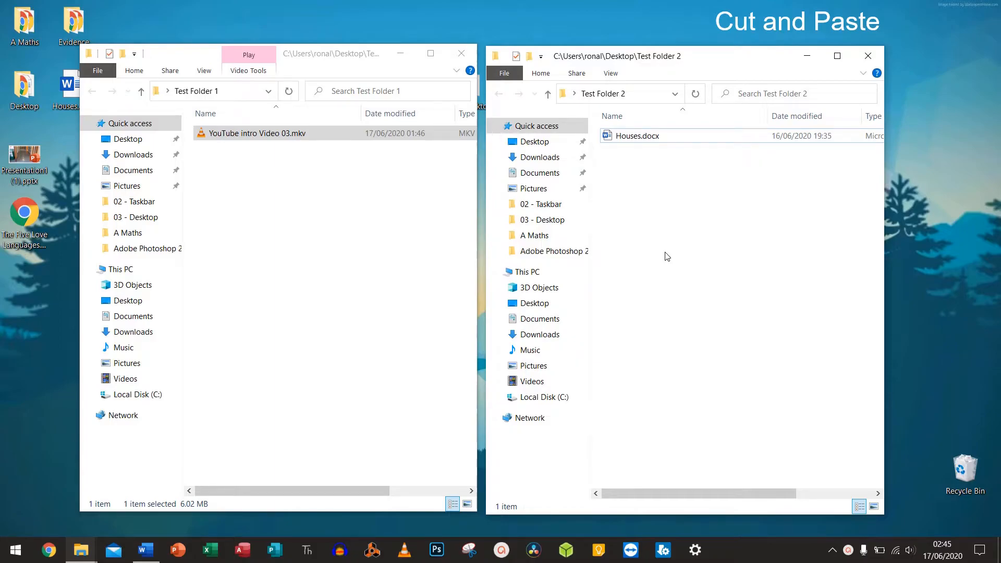
{"action": "right_click", "coordinate": [677, 211]}
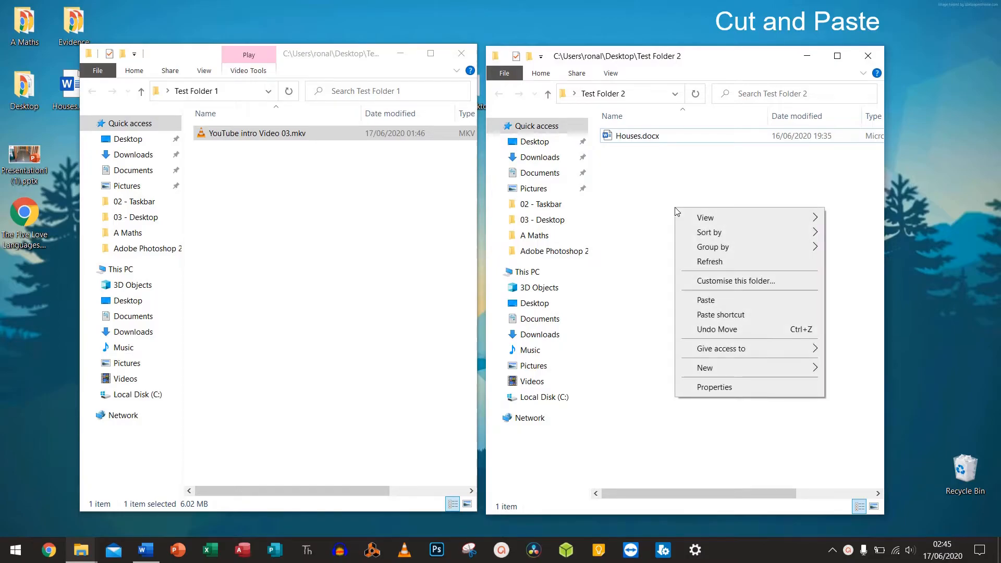
{"action": "left_click", "coordinate": [712, 303]}
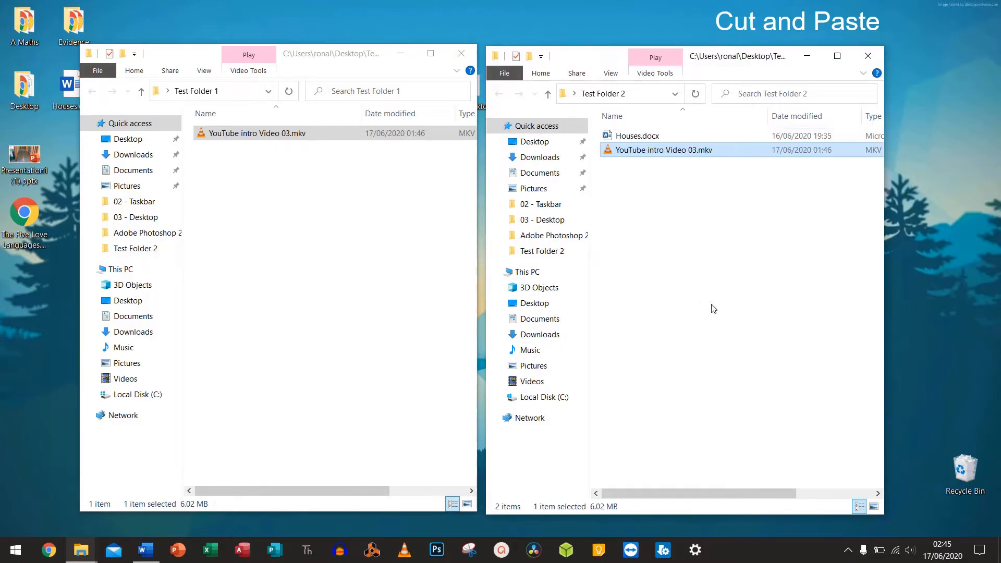
{"action": "left_click", "coordinate": [398, 229]}
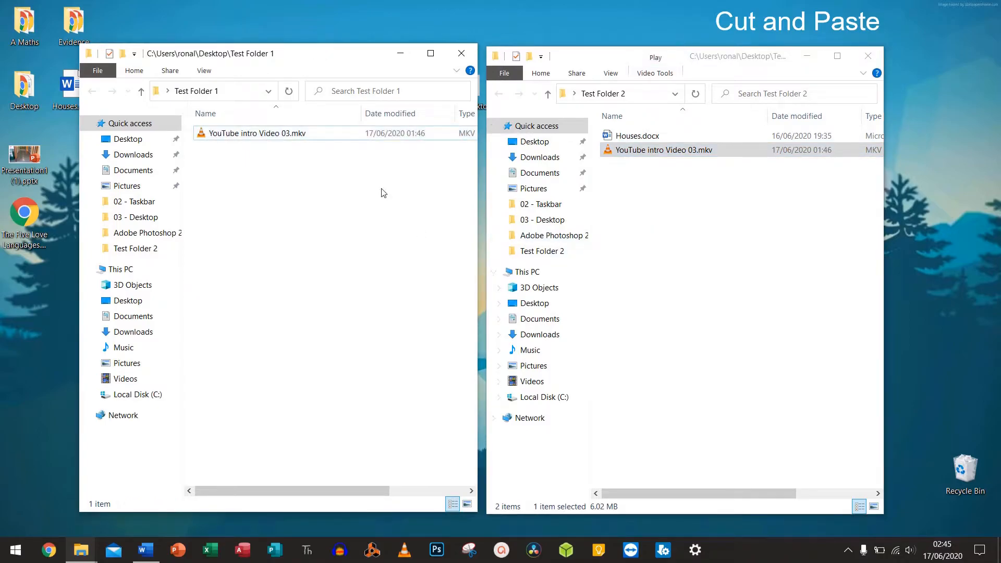
{"action": "left_click", "coordinate": [668, 189]}
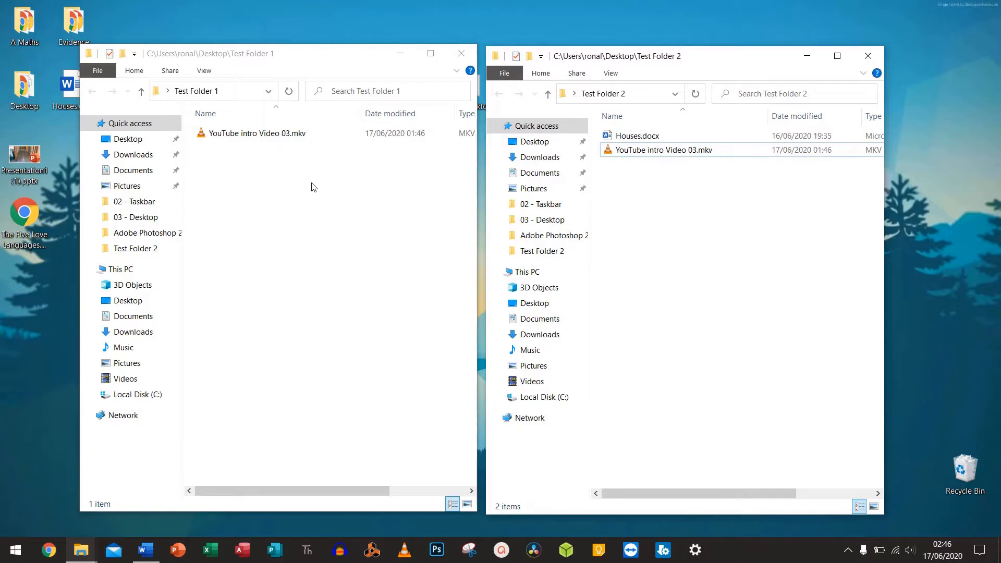
Delete YouTube intro Video 03.mkv from Test Folder 1
{"action": "left_click", "coordinate": [314, 187]}
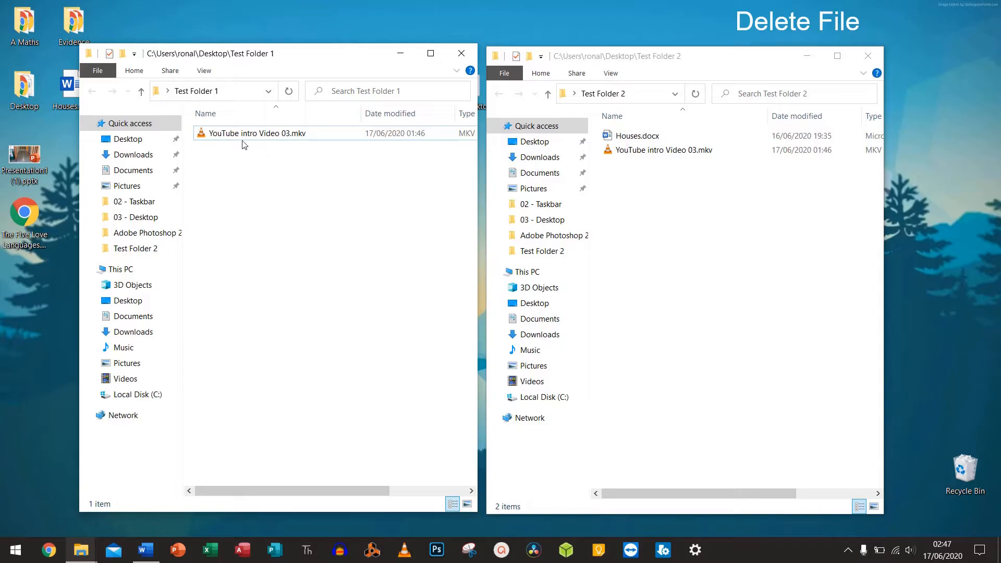
{"action": "left_click", "coordinate": [223, 134]}
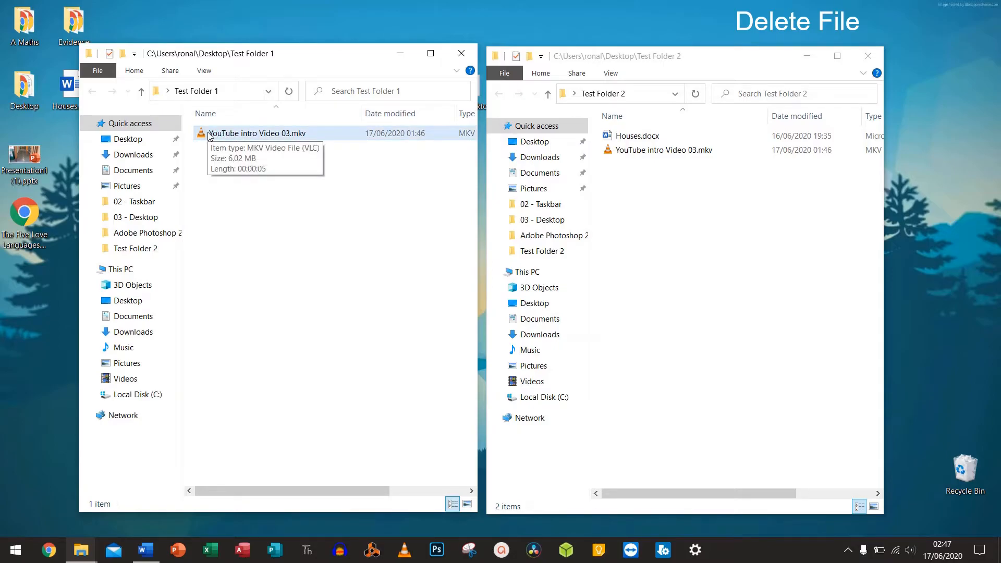
{"action": "left_click", "coordinate": [209, 134]}
{"action": "right_click", "coordinate": [209, 135]}
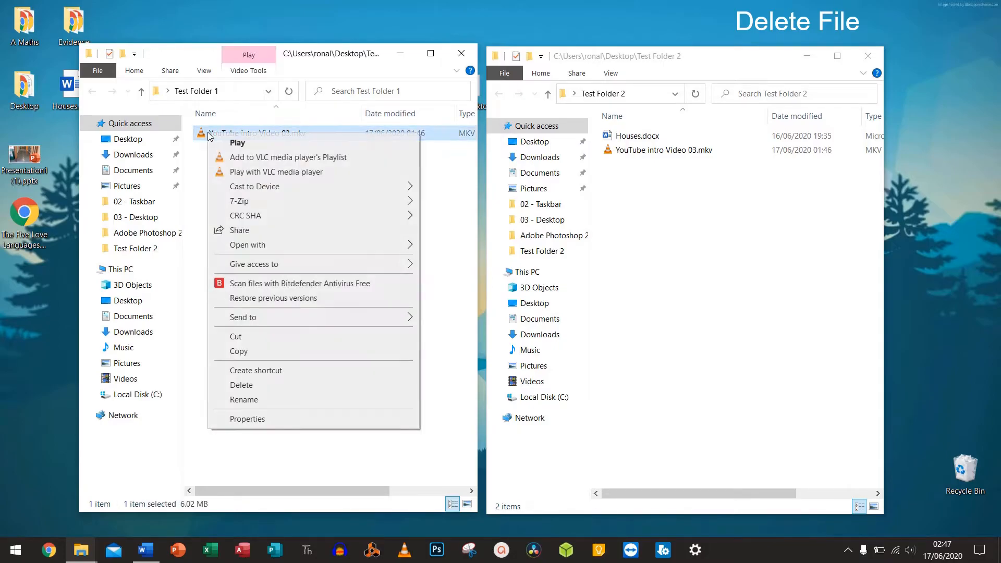
{"action": "left_click", "coordinate": [247, 390]}
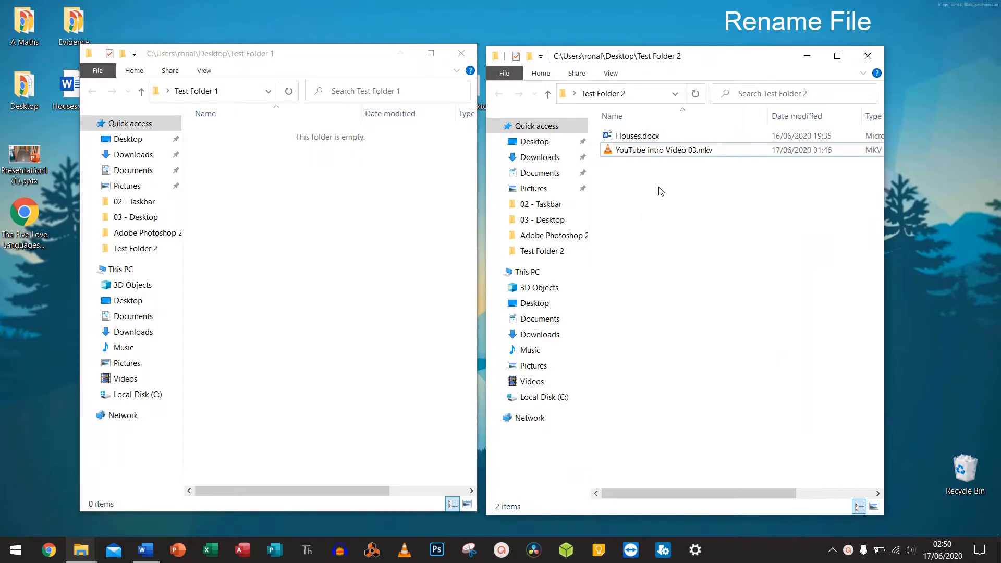
Rename the video file in Test Folder 2 to "YouTube Intro", keeping its .mkv extension
{"action": "left_click", "coordinate": [634, 152]}
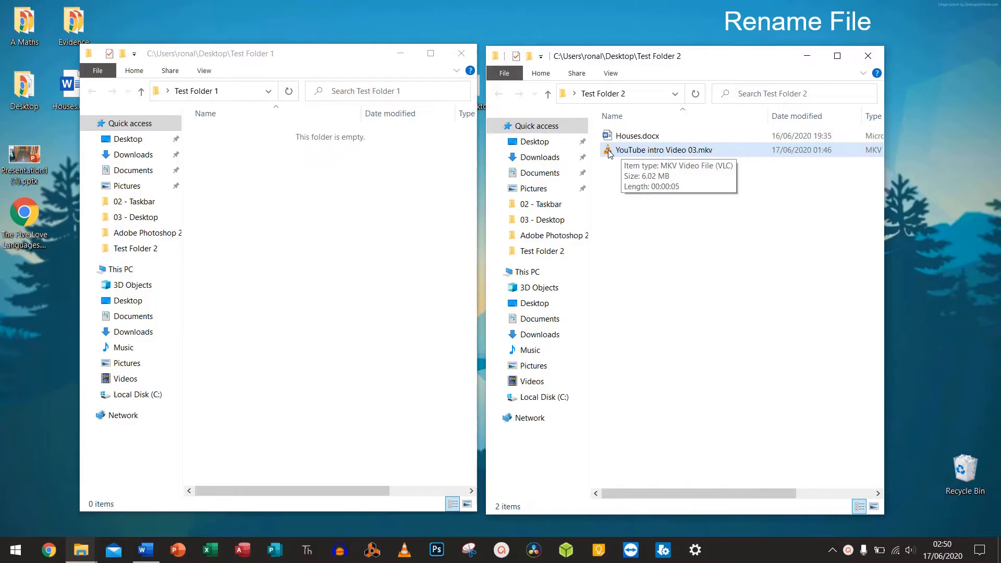
{"action": "right_click", "coordinate": [609, 153]}
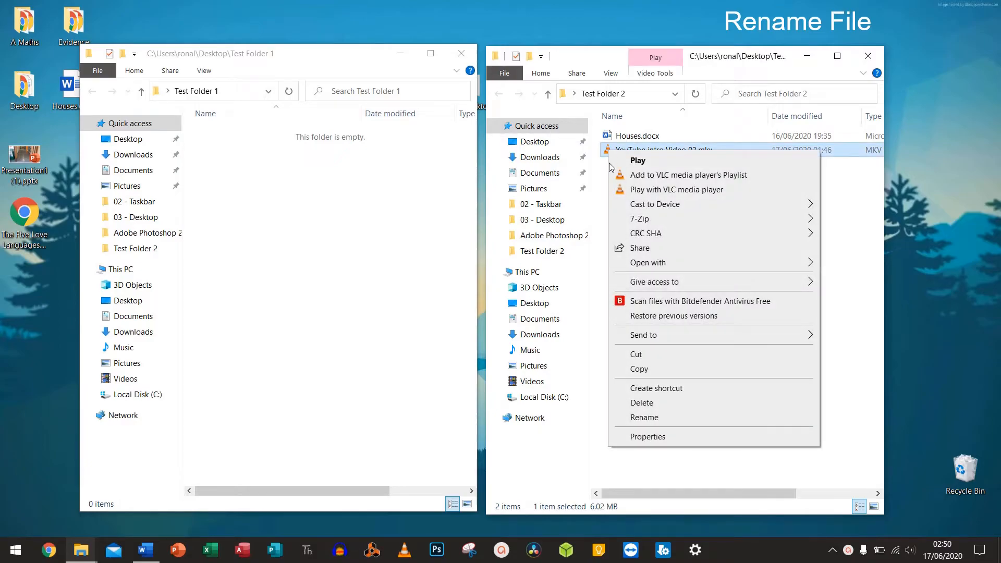
{"action": "left_click", "coordinate": [647, 418]}
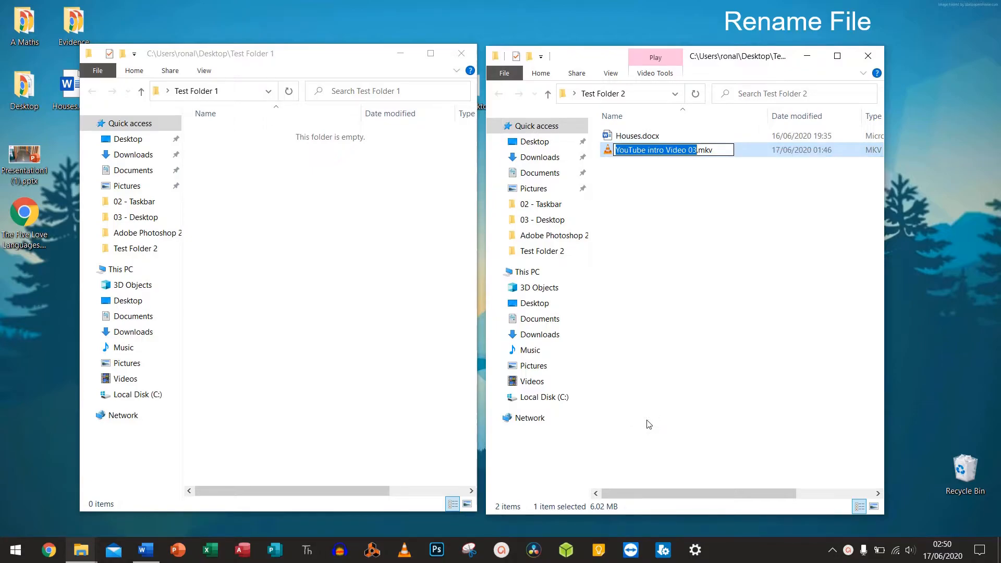
{"action": "type", "text": "YouTube Intro"}
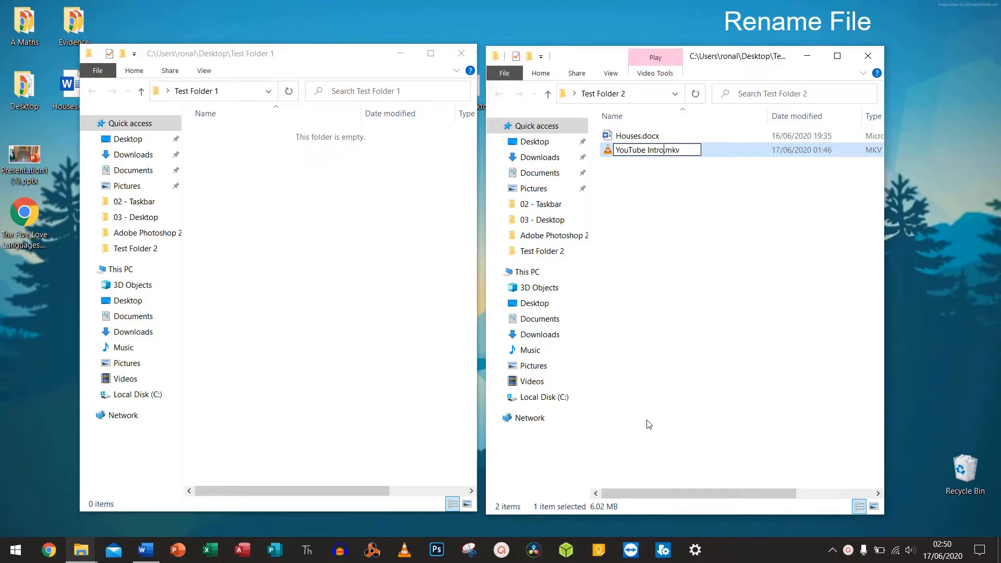
{"action": "key", "text": "Return"}
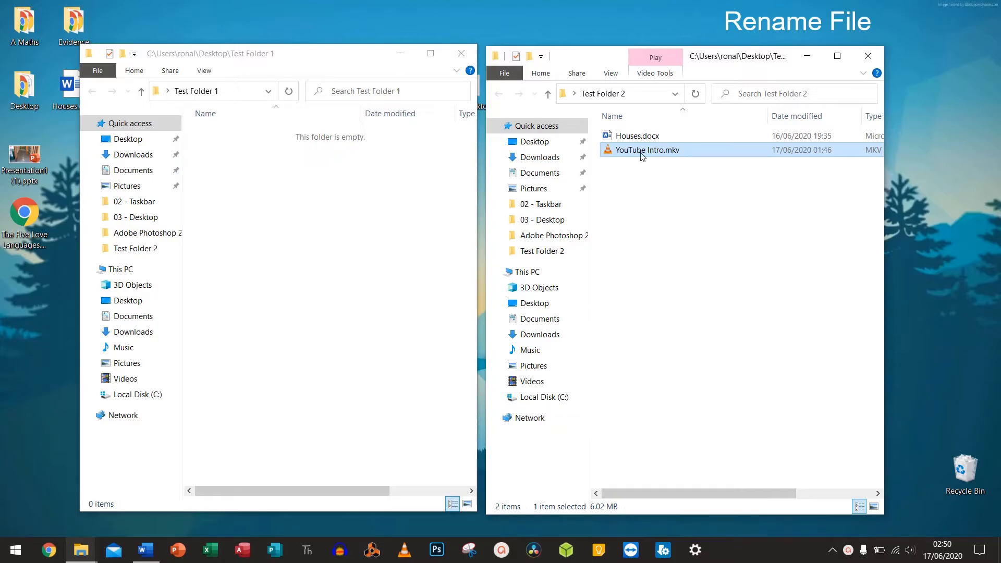
Rename Houses.docx in Test Folder 2 to "Houses in London", keeping its .docx extension
{"action": "right_click", "coordinate": [626, 141]}
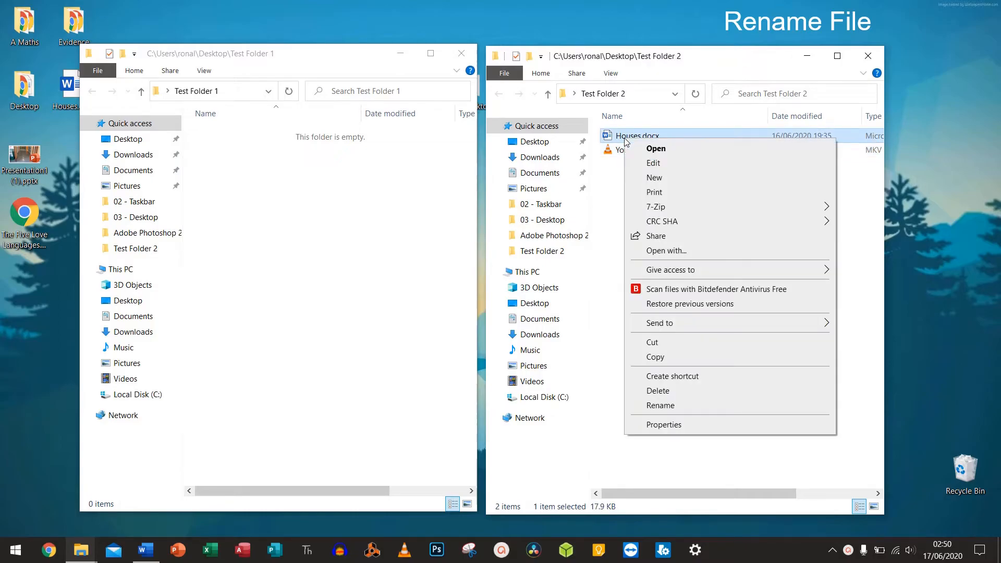
{"action": "left_click", "coordinate": [670, 410]}
{"action": "key", "text": "Right"}
{"action": "type", "text": "in London"}
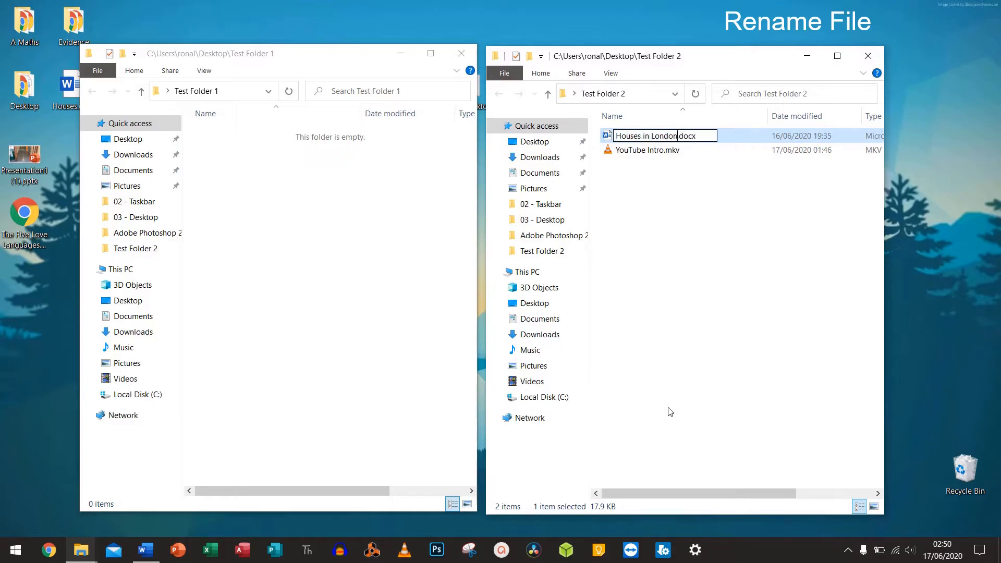
{"action": "key", "text": "Return"}
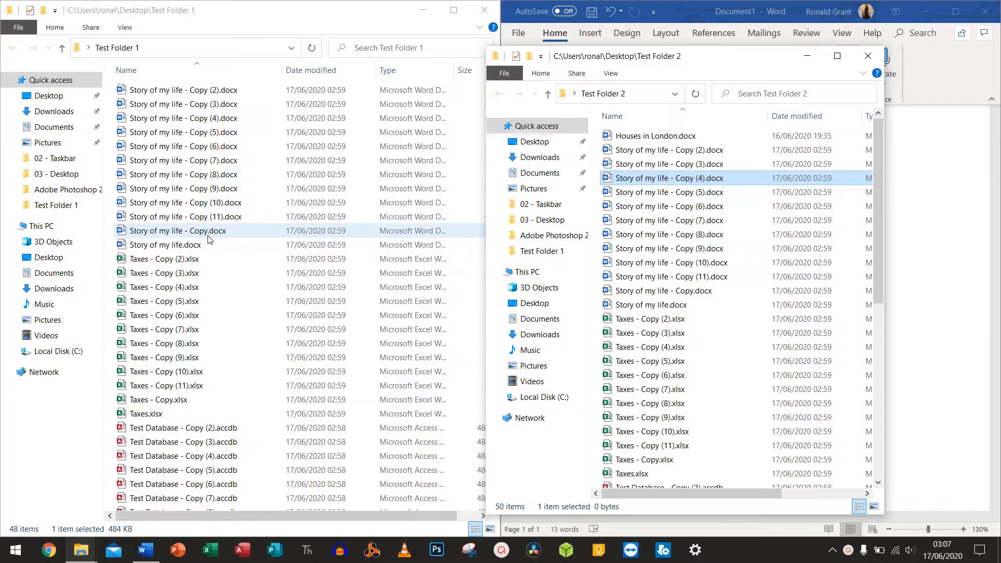
{"action": "scroll", "coordinate": [209, 234], "scroll_direction": "down", "scroll_amount": 6}
{"action": "scroll", "coordinate": [206, 223], "scroll_direction": "up", "scroll_amount": 6}
{"action": "scroll", "coordinate": [207, 223], "scroll_direction": "up", "scroll_amount": 1}
{"action": "left_click", "coordinate": [193, 133]}
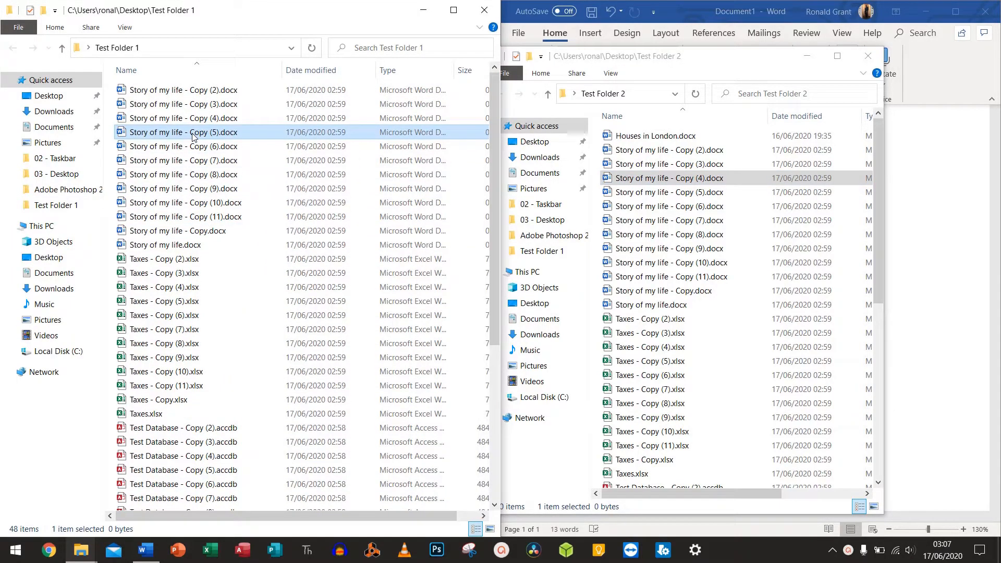
{"action": "left_click", "coordinate": [159, 91]}
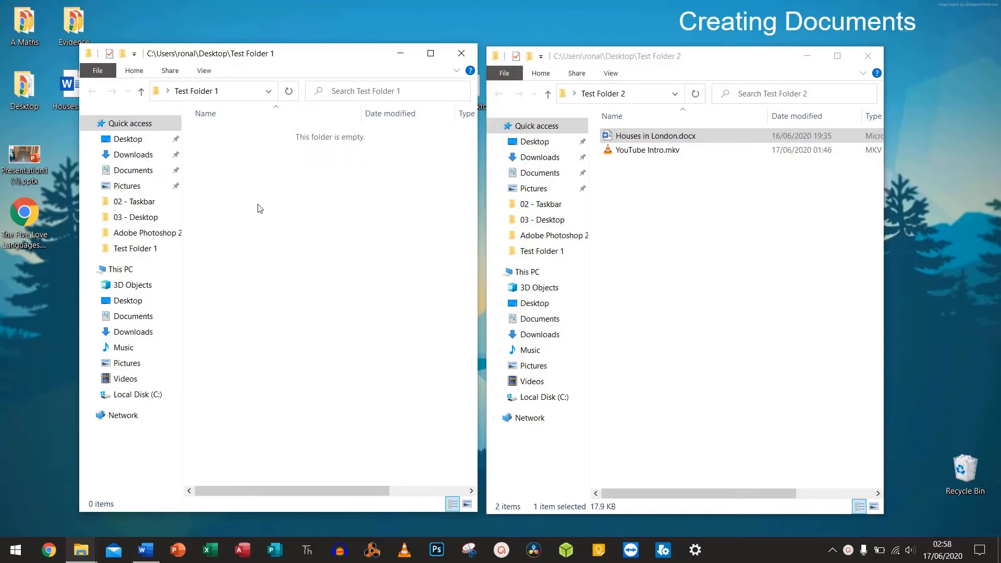
Create a new Microsoft Access database in Test Folder 1 and name it "Test Database"
{"action": "right_click", "coordinate": [217, 198]}
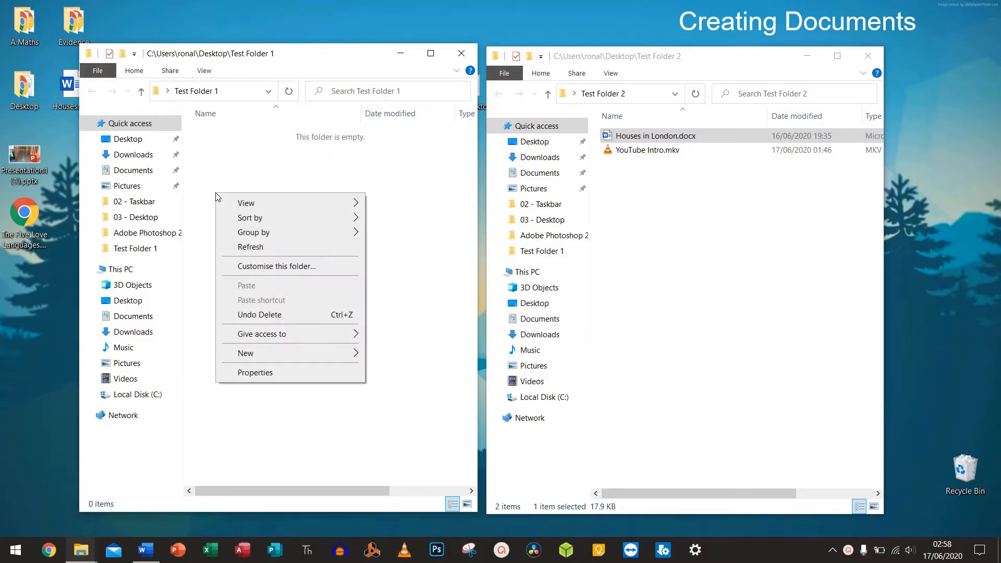
{"action": "mouse_move", "coordinate": [290, 353]}
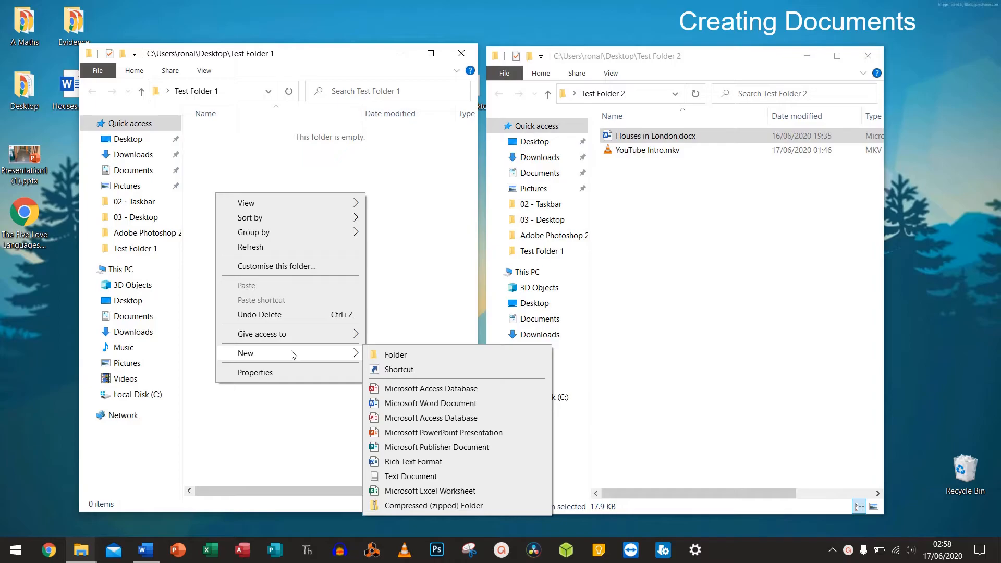
{"action": "left_click", "coordinate": [412, 391]}
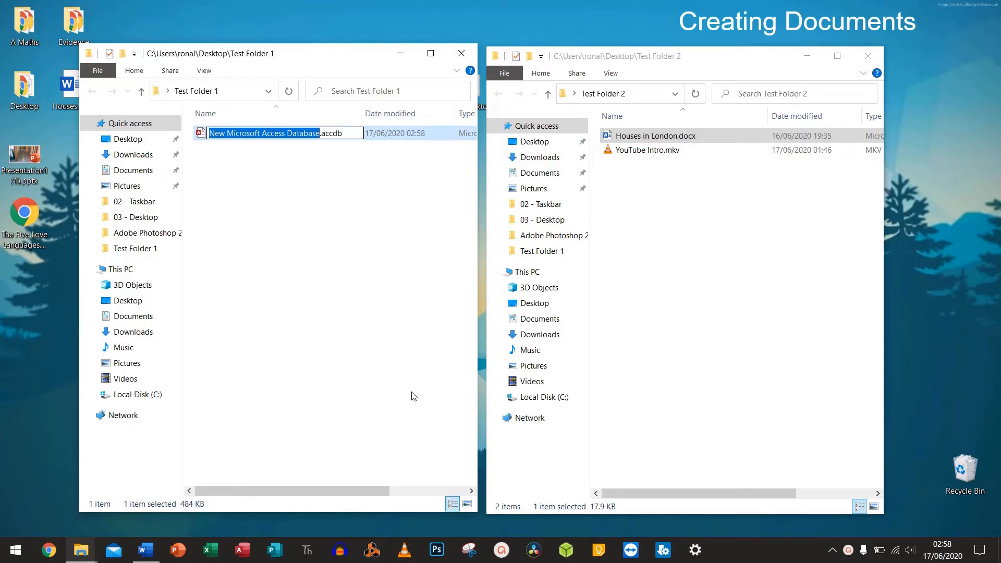
{"action": "type", "text": "Test Data"}
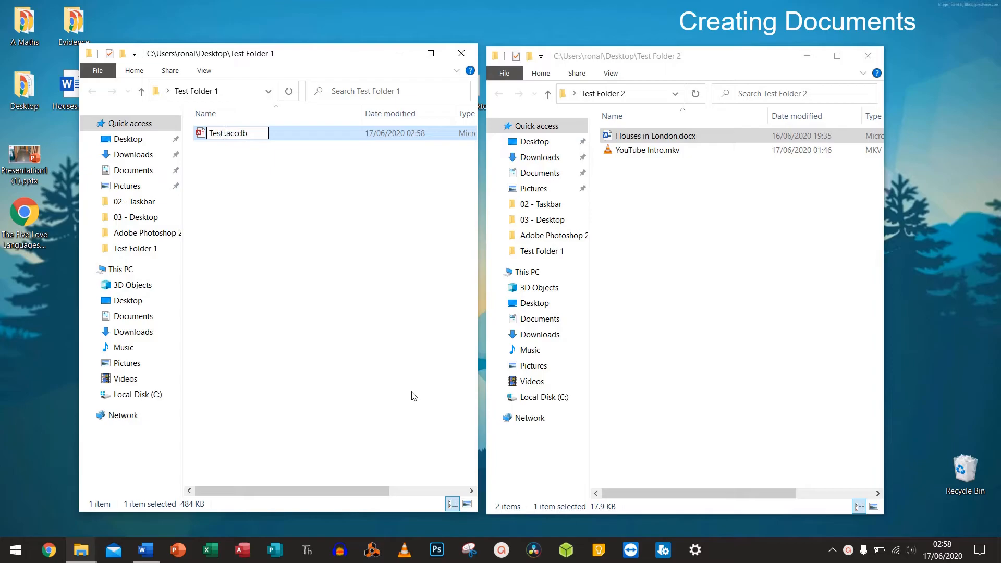
{"action": "type", "text": "base"}
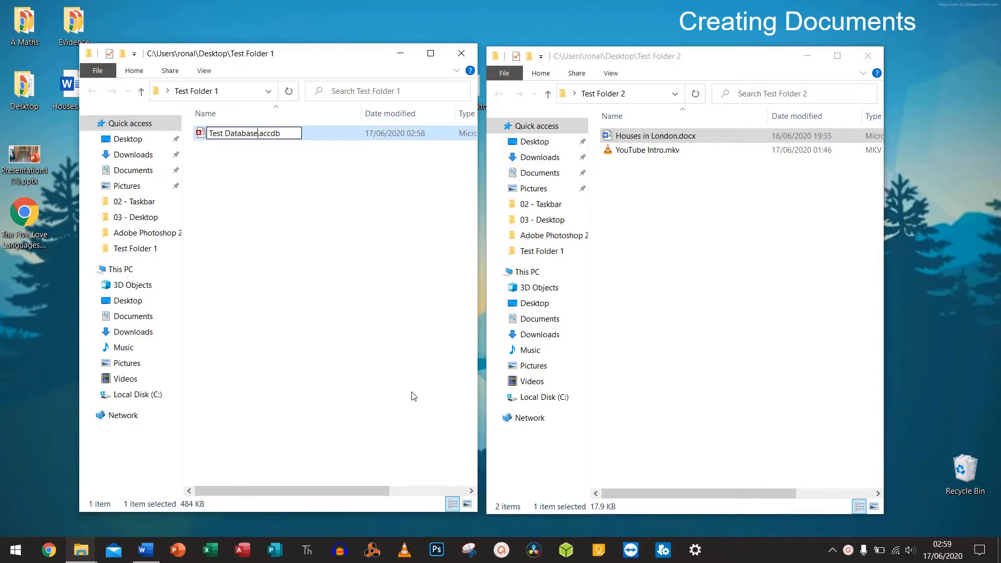
{"action": "key", "text": "Return"}
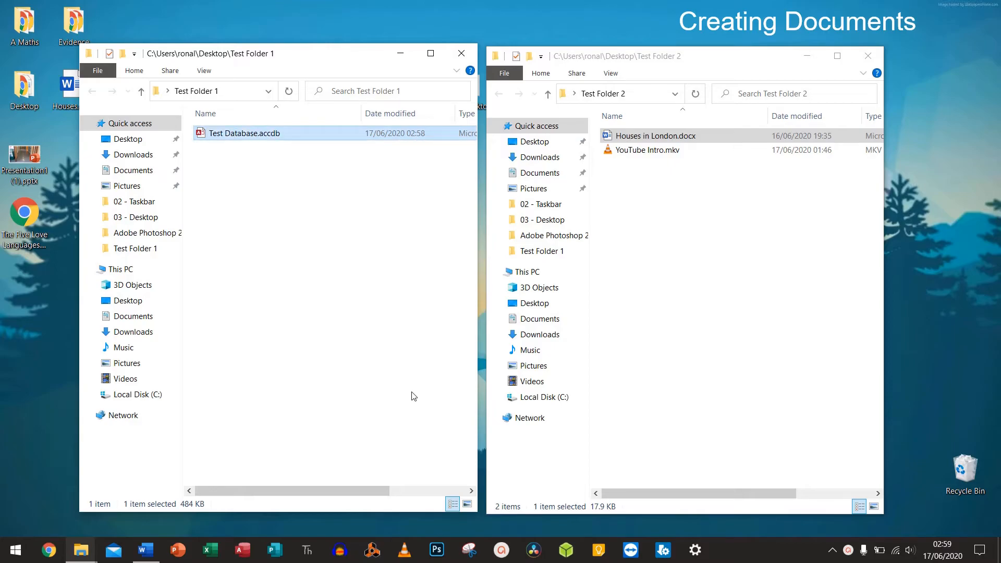
Create a new Microsoft Word document in Test Folder 1 and name it "Story of my life", keeping its .docx extension
{"action": "left_click", "coordinate": [271, 215]}
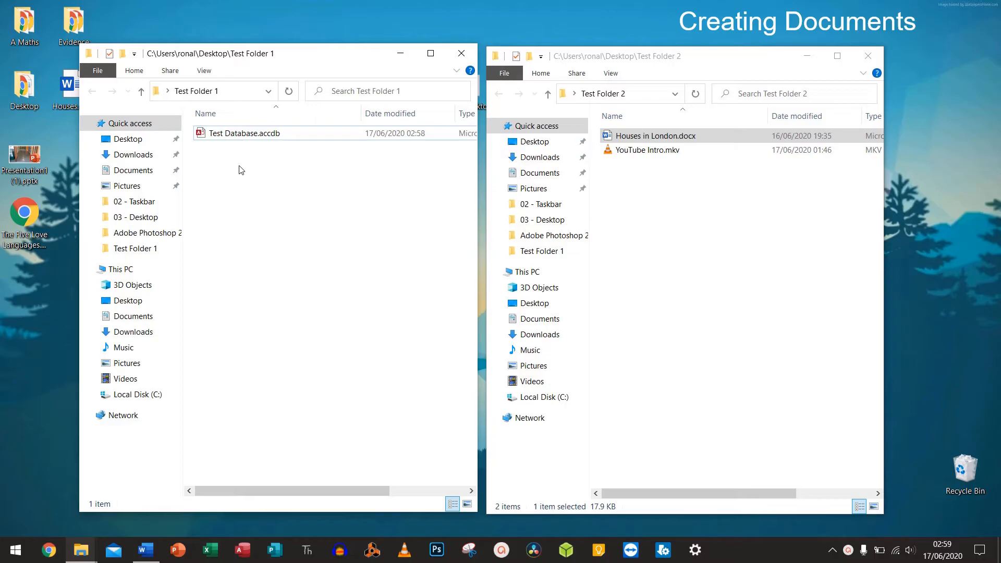
{"action": "right_click", "coordinate": [224, 163]}
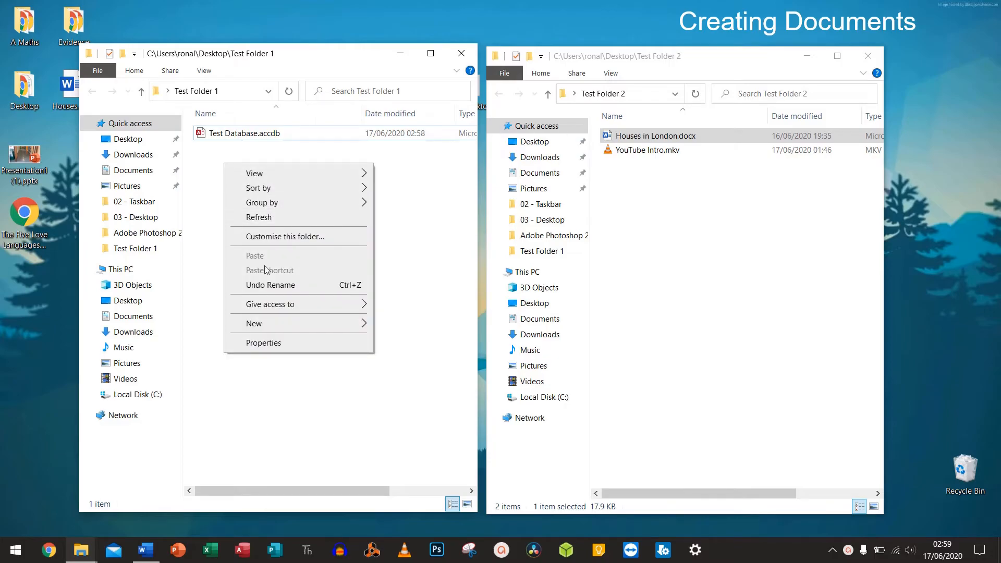
{"action": "mouse_move", "coordinate": [329, 321]}
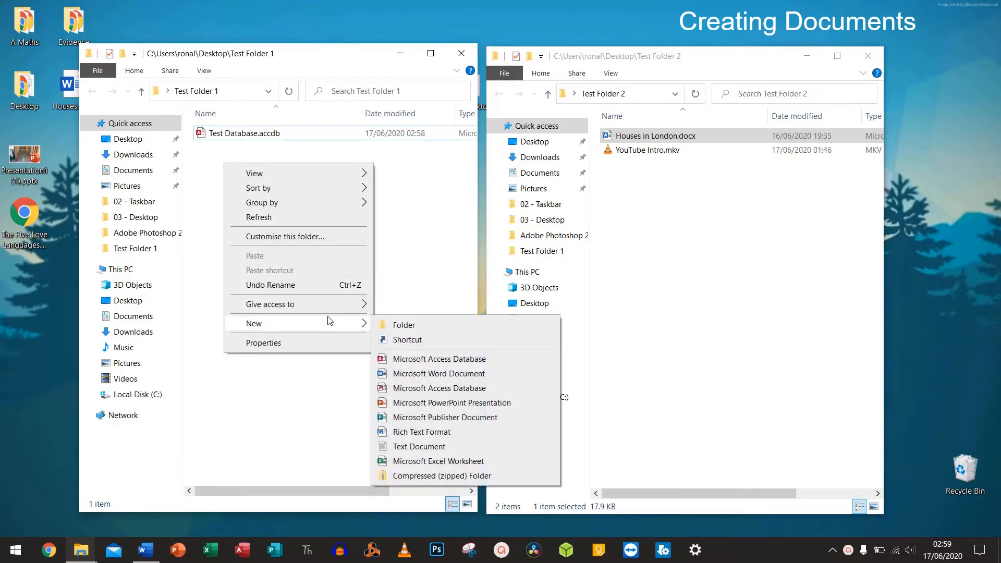
{"action": "left_click", "coordinate": [426, 374]}
{"action": "type", "text": "Story of m"}
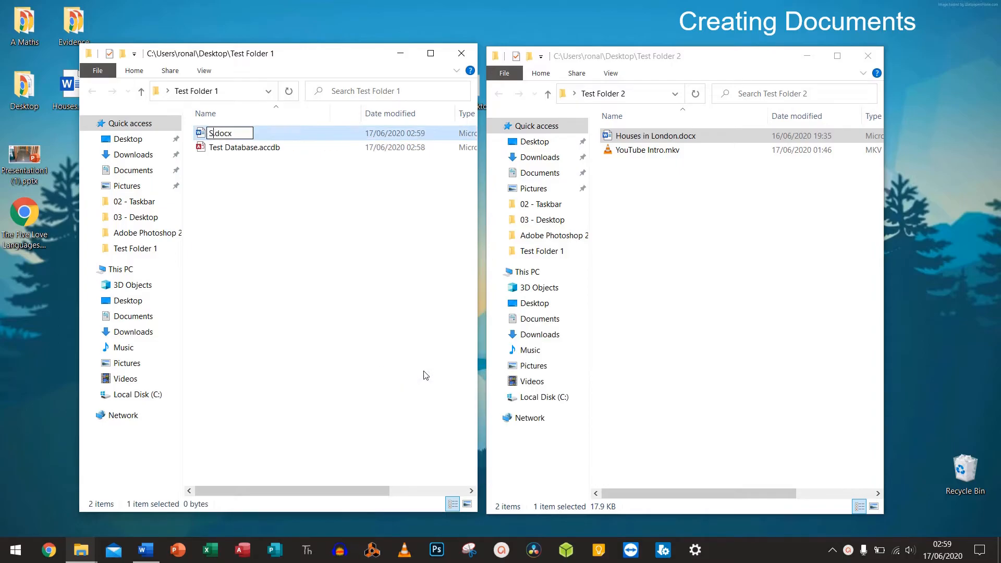
{"action": "type", "text": "y life"}
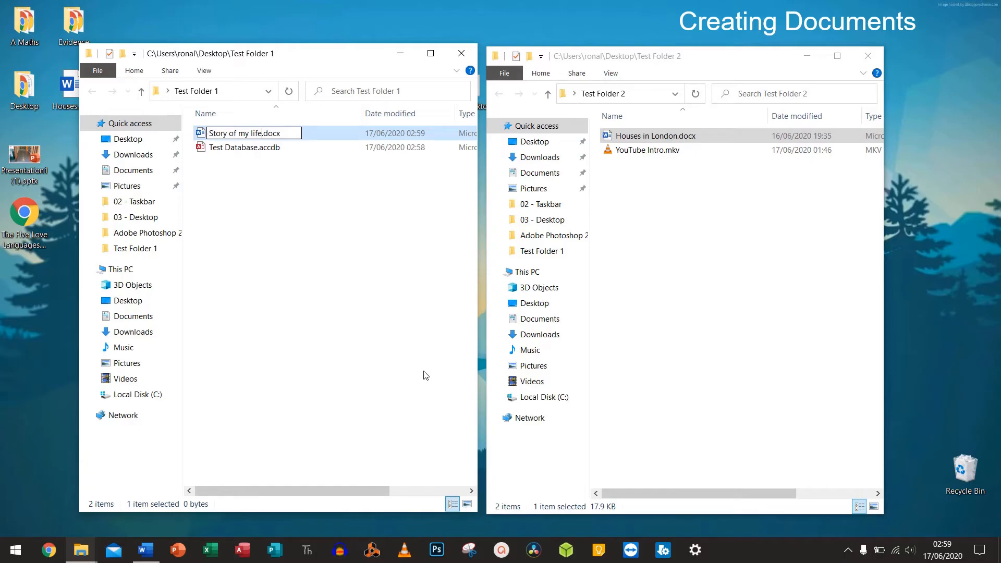
{"action": "key", "text": "Return"}
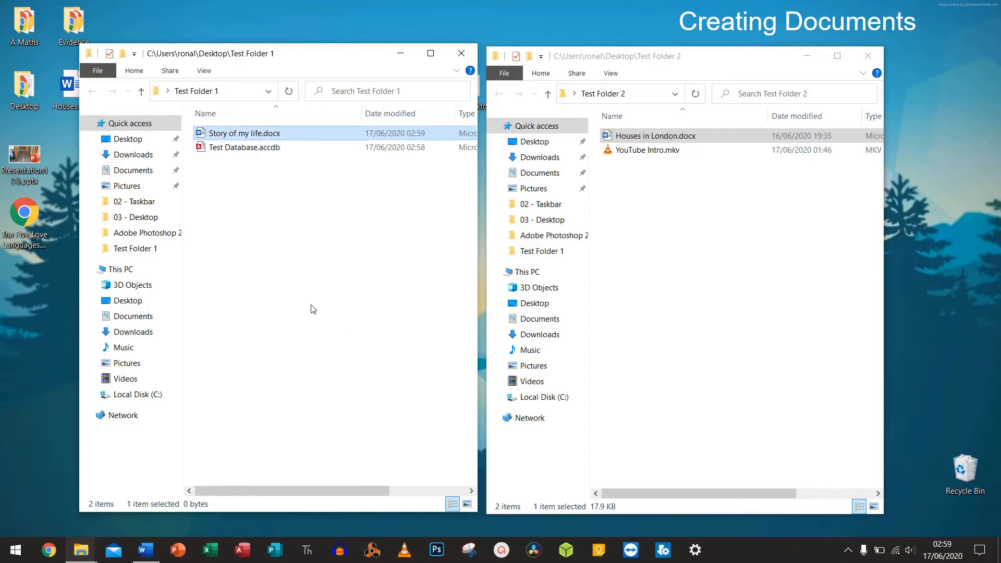
Create a new Microsoft PowerPoint presentation in Test Folder 1 and name it "Work SLides", keeping its .pptx extension
{"action": "right_click", "coordinate": [304, 302]}
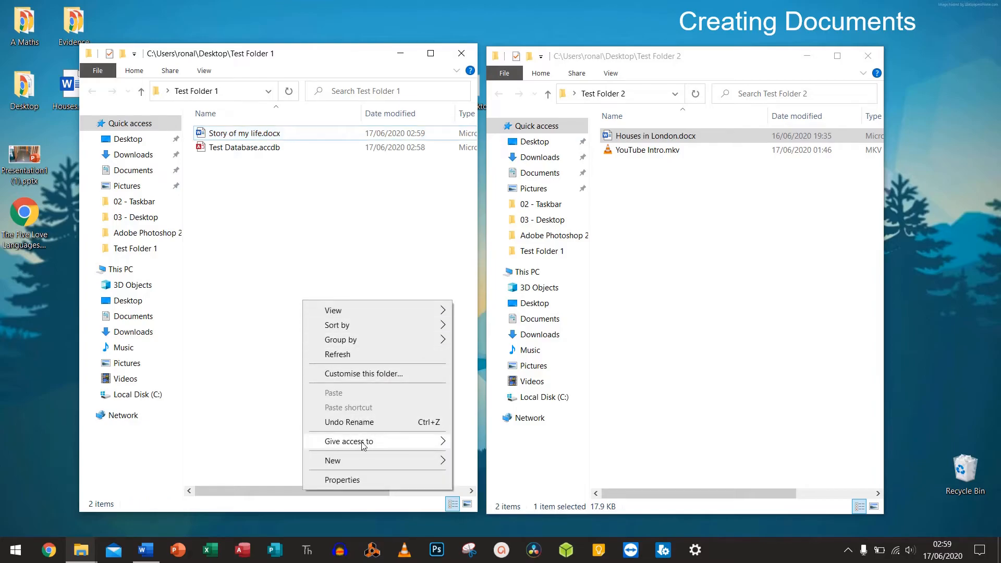
{"action": "mouse_move", "coordinate": [376, 461]}
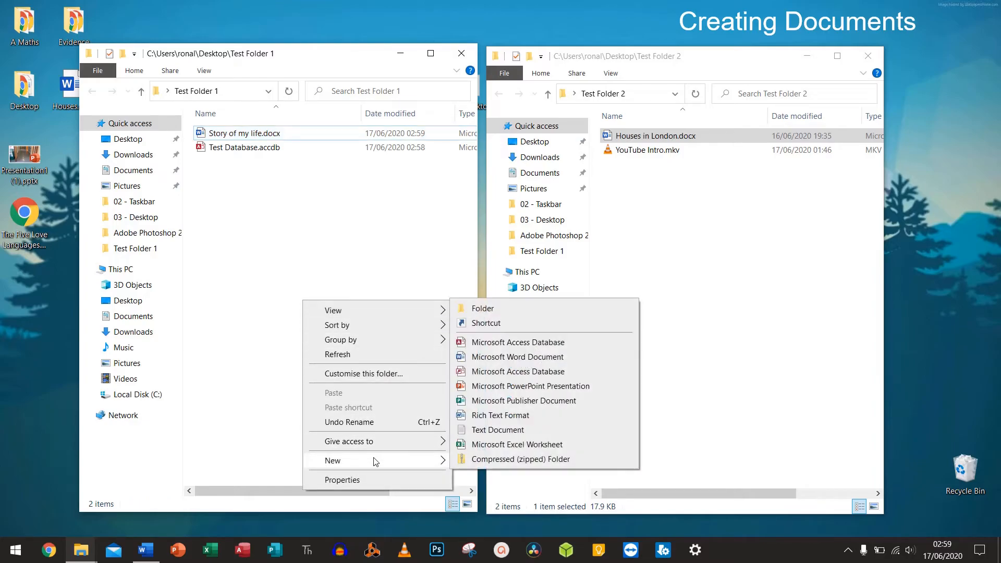
{"action": "left_click", "coordinate": [526, 386]}
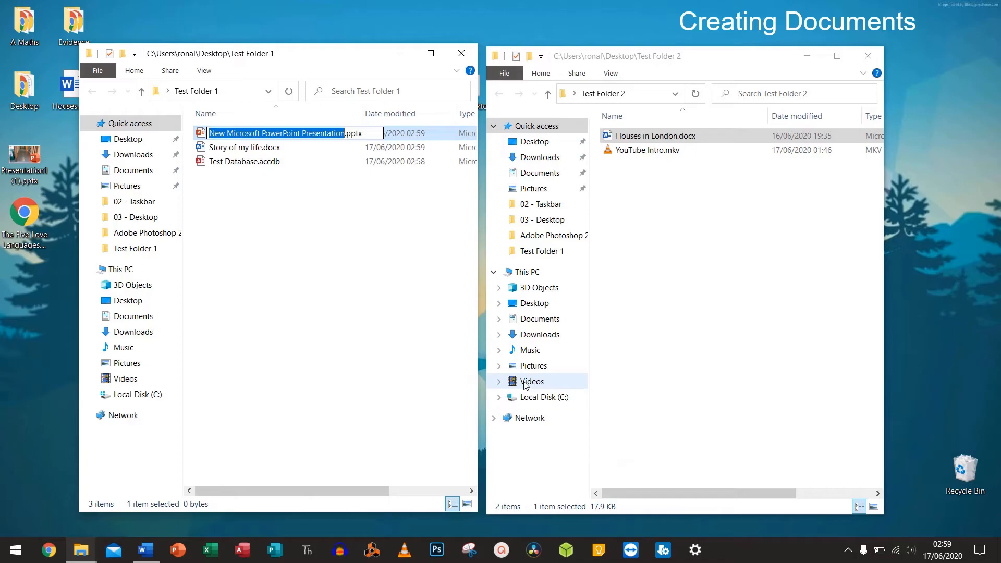
{"action": "type", "text": "Work SLides"}
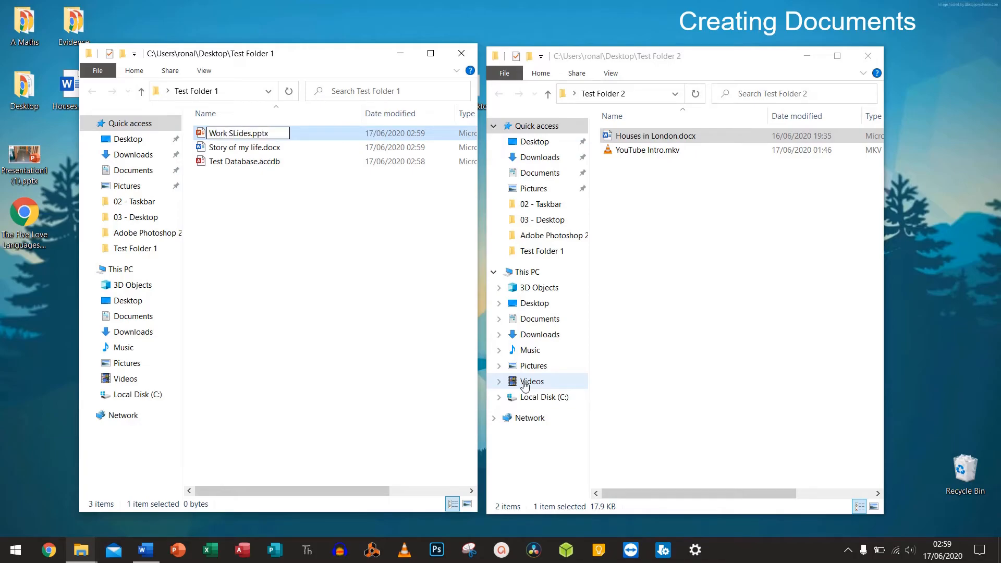
{"action": "key", "text": "Return"}
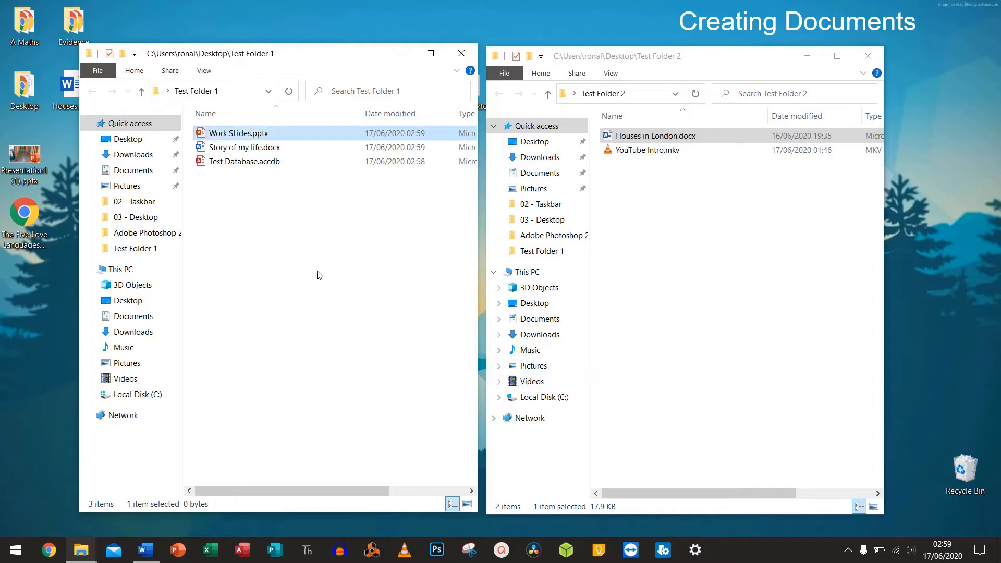
Create a new Microsoft Excel worksheet in Test Folder 1 and name it "Taxes", keeping its .xlsx extension
{"action": "left_click", "coordinate": [255, 249]}
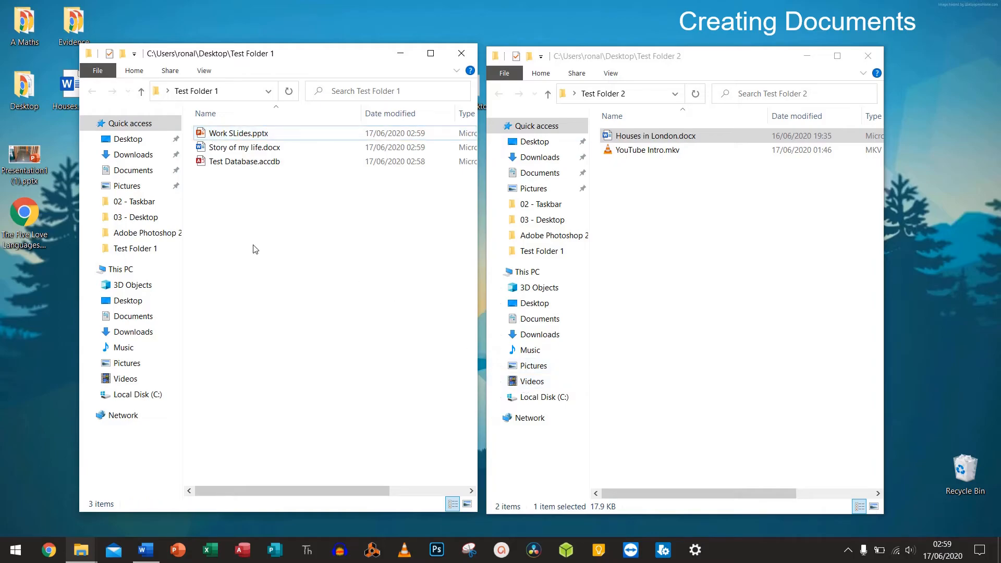
{"action": "right_click", "coordinate": [255, 249]}
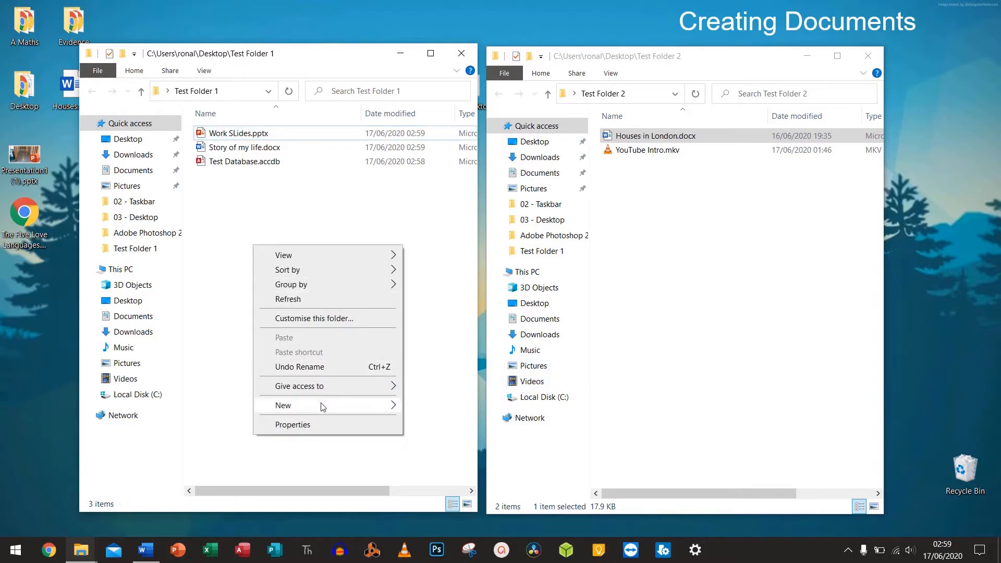
{"action": "mouse_move", "coordinate": [339, 407]}
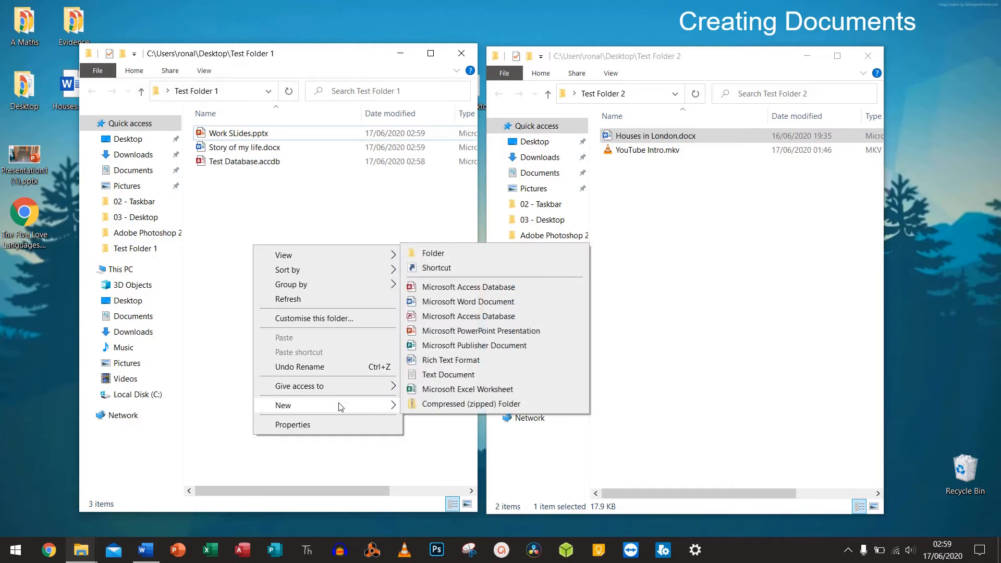
{"action": "left_click", "coordinate": [425, 390]}
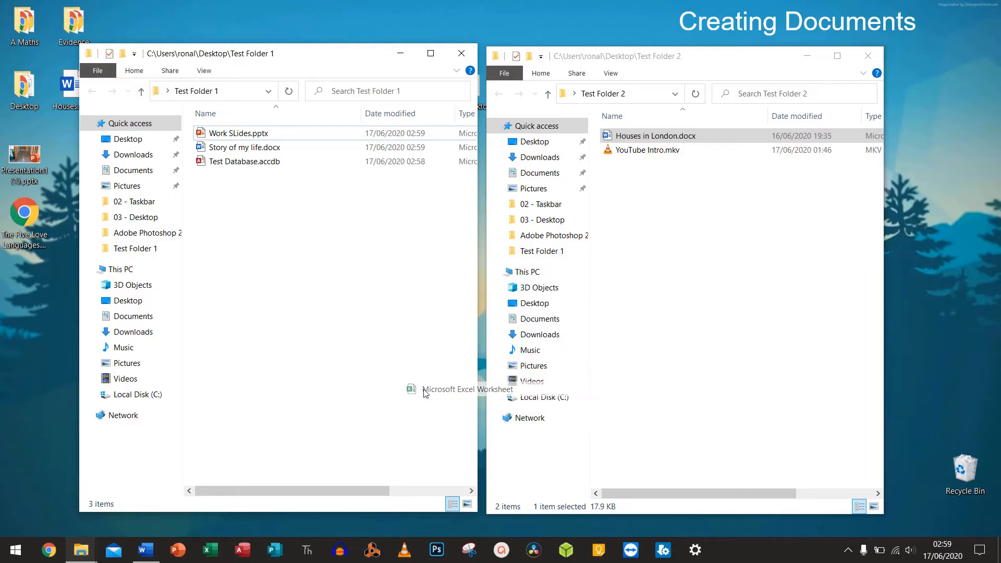
{"action": "type", "text": "Taxes.xlsx"}
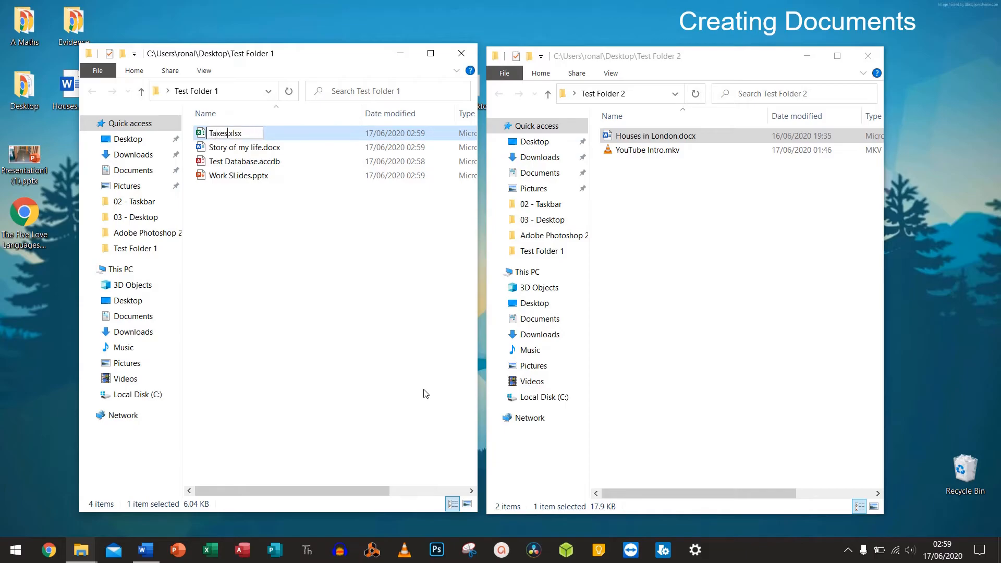
{"action": "key", "text": "Return"}
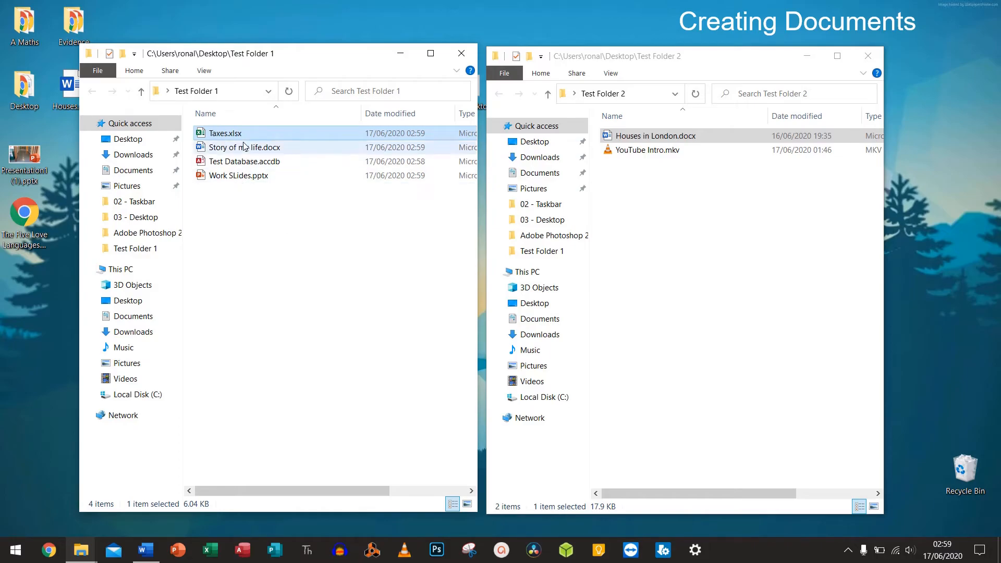
{"action": "right_click", "coordinate": [238, 247]}
{"action": "mouse_move", "coordinate": [343, 405]}
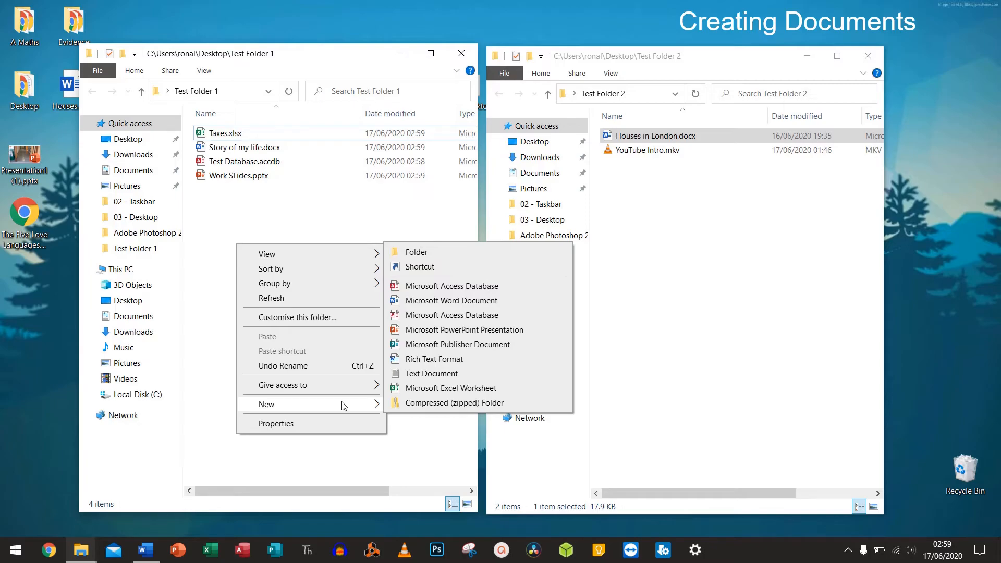
{"action": "mouse_move", "coordinate": [276, 287]}
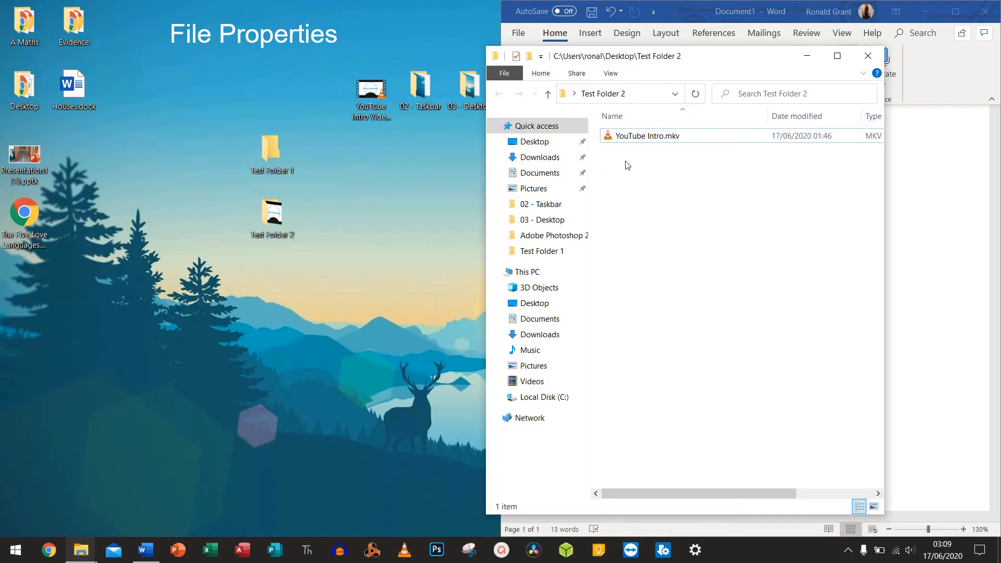
Open the properties of YouTube Intro.mkv in Test Folder 2 to view its general file information
{"action": "left_click", "coordinate": [609, 136]}
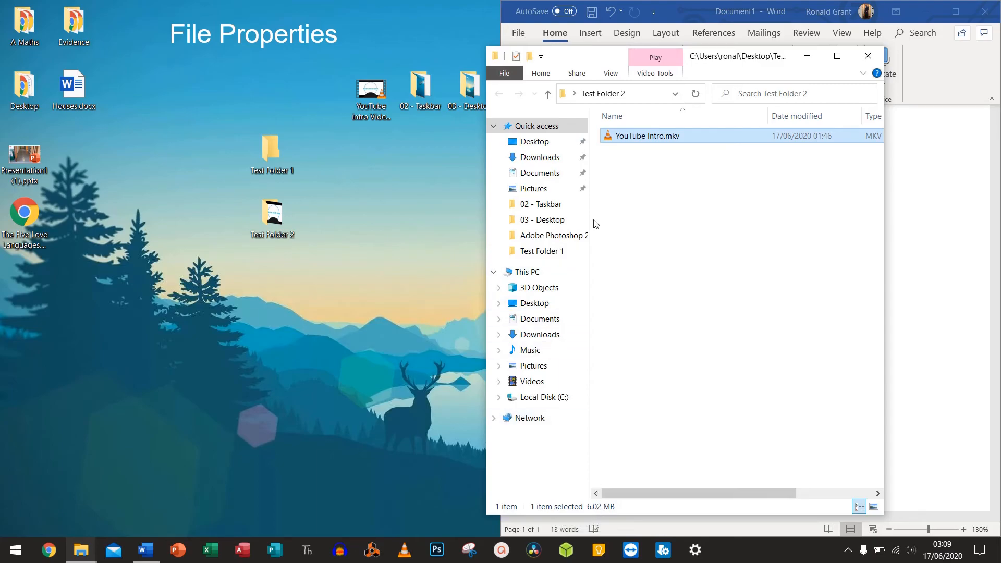
{"action": "mouse_move", "coordinate": [608, 142]}
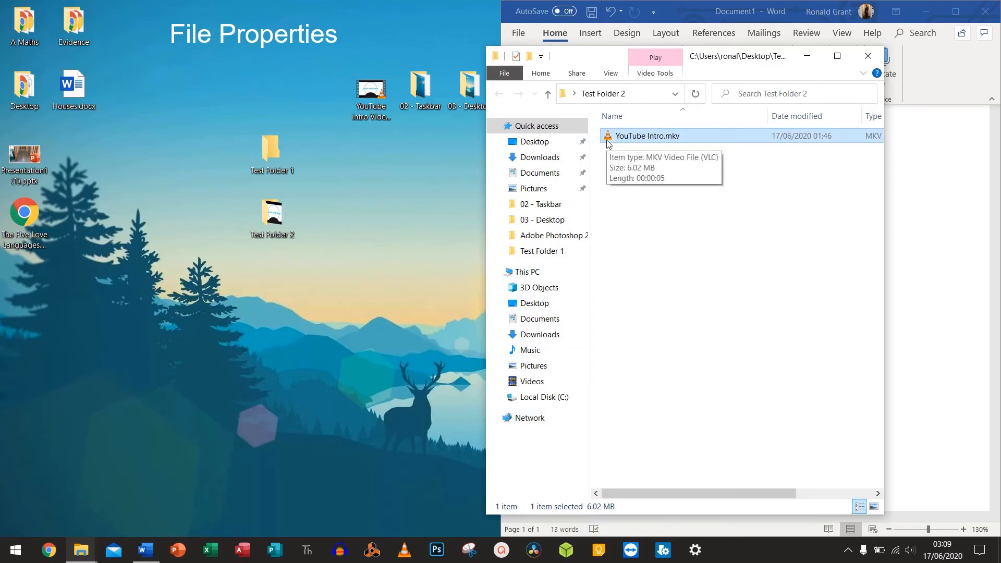
{"action": "right_click", "coordinate": [609, 137]}
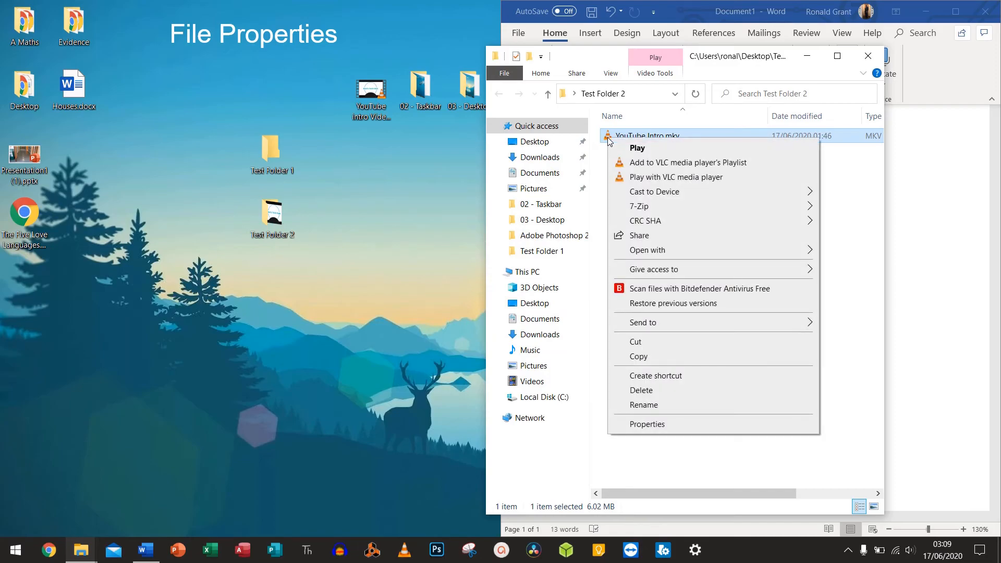
{"action": "left_click", "coordinate": [650, 424]}
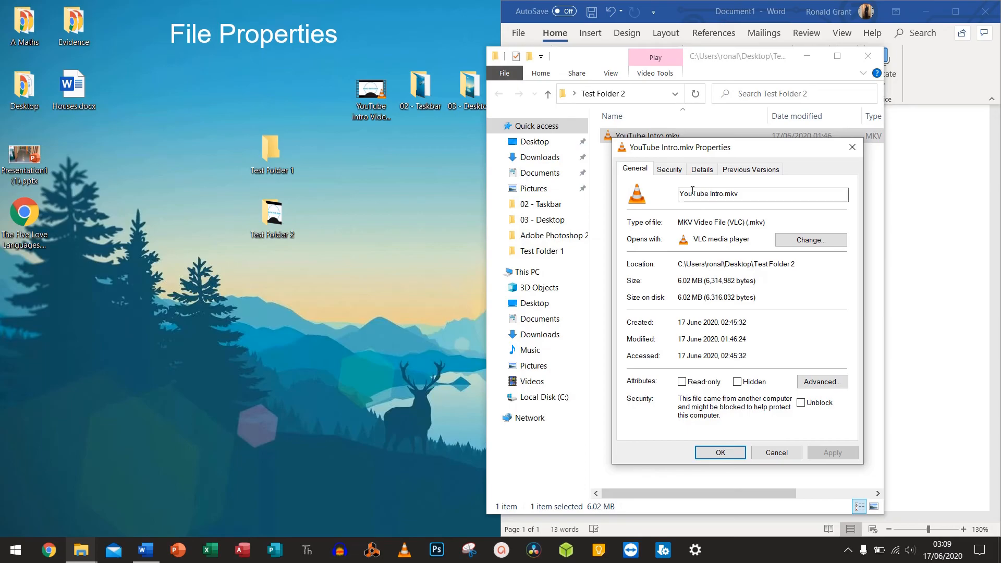
Examine the detailed video, audio, media and origin properties of YouTube Intro.mkv
{"action": "left_click", "coordinate": [699, 171]}
{"action": "scroll", "coordinate": [709, 341], "scroll_direction": "down", "scroll_amount": 12}
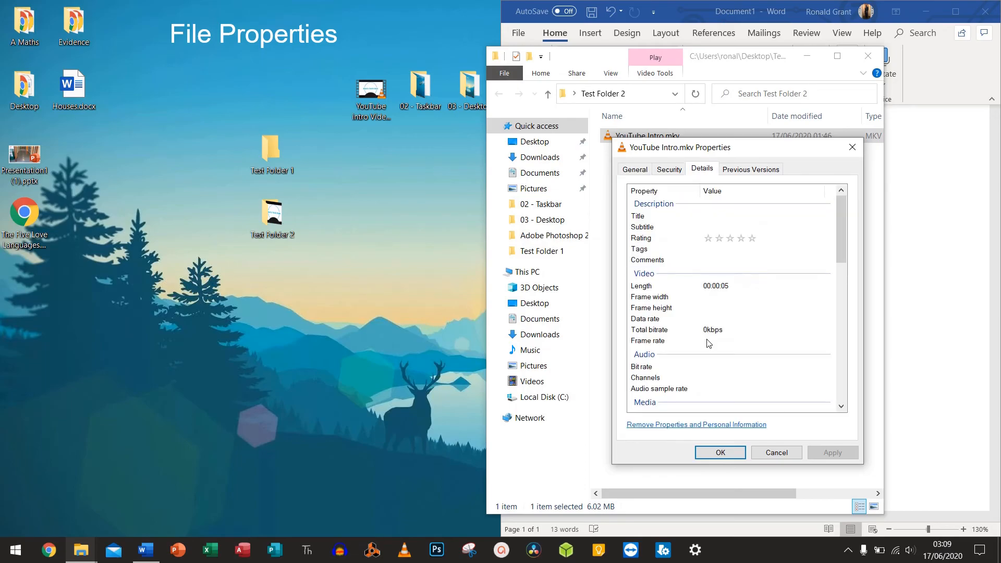
{"action": "left_click", "coordinate": [707, 361]}
{"action": "scroll", "coordinate": [708, 343], "scroll_direction": "up", "scroll_amount": 10}
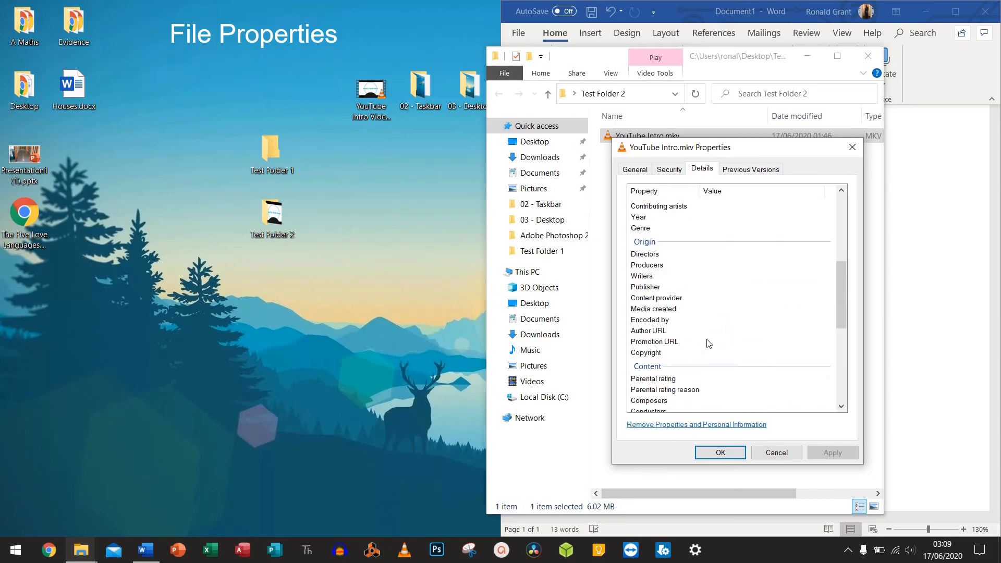